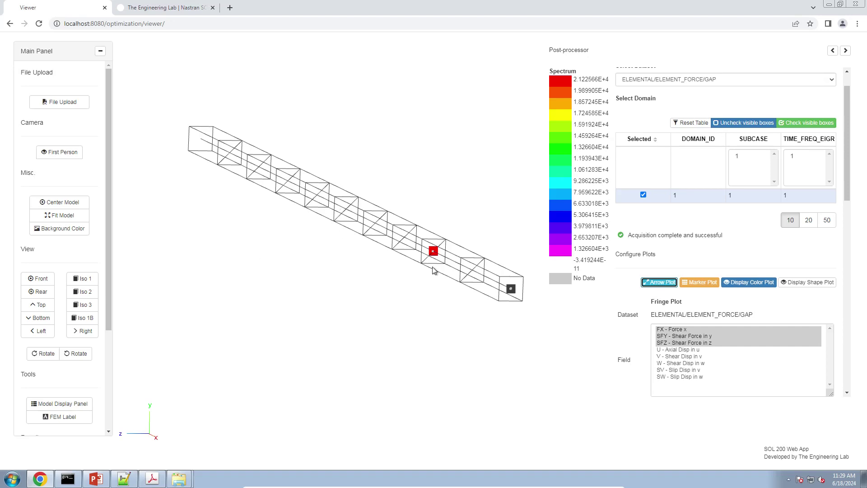
Step: Zoom in on the CGAP element until its FX = 2.122566E+4, SFY and SFZ labels read clearly, then switch to PowerPoint
scroll(433, 269, "up", 8)
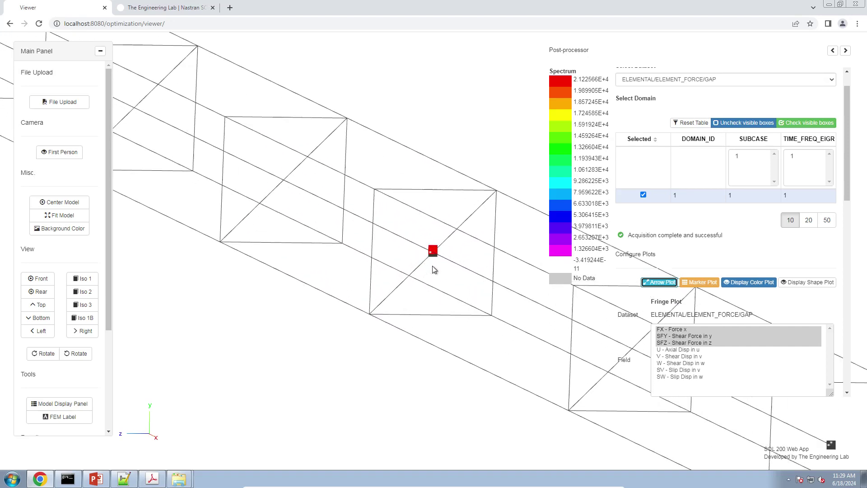
scroll(433, 269, "up", 8)
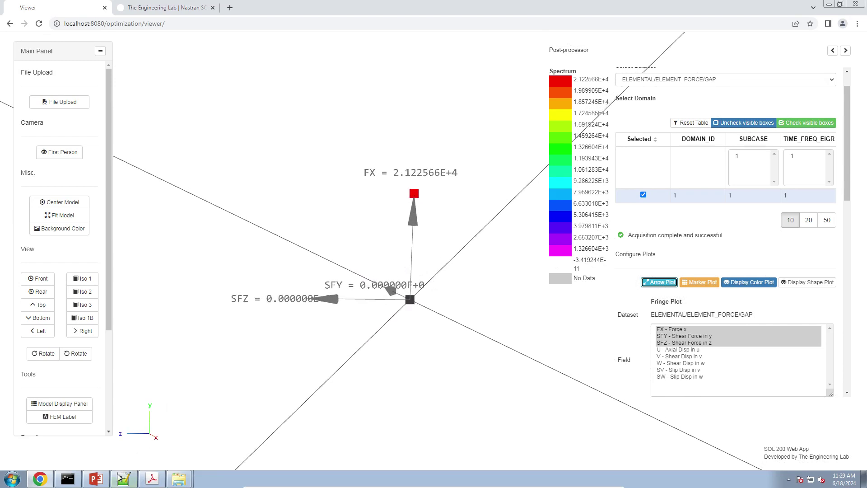
left_click(171, 300)
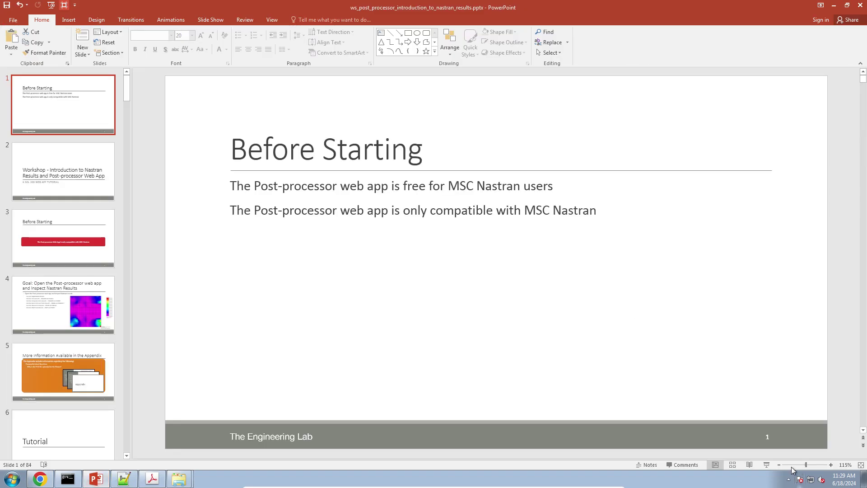
Step: Present the Before Starting slide full screen, discard the ink marks, and return to the Chrome viewer
left_click(767, 465)
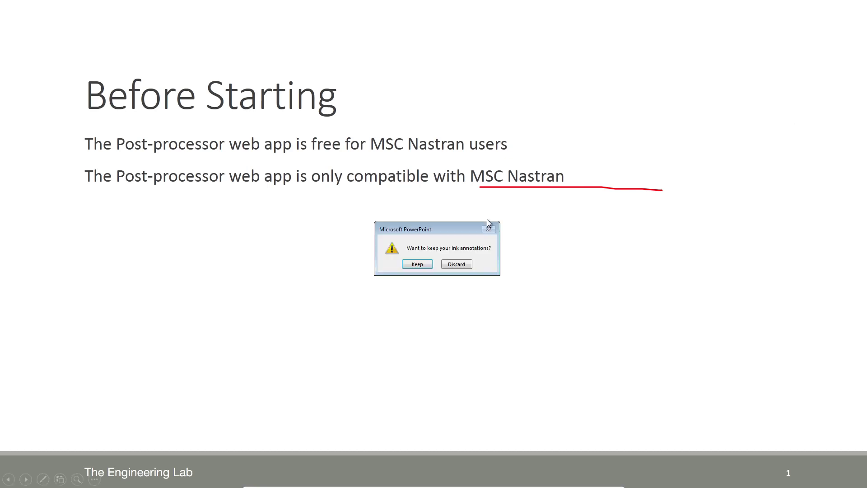
left_click(468, 263)
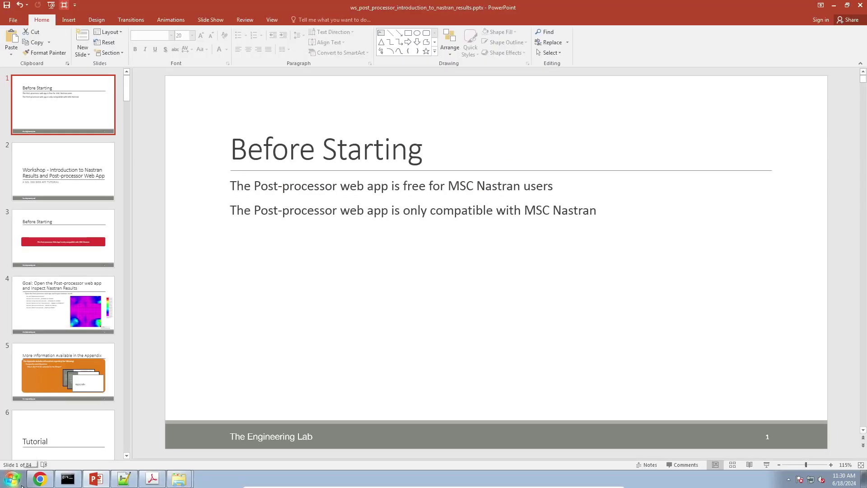
left_click(34, 482)
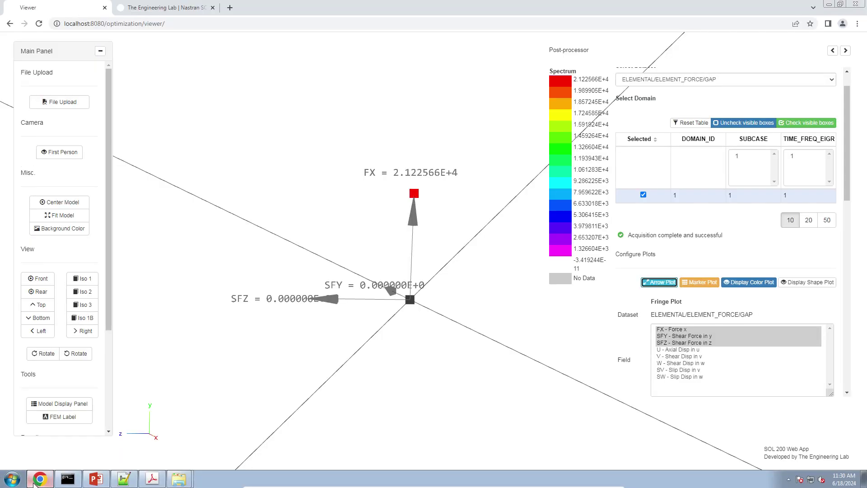
left_click(172, 8)
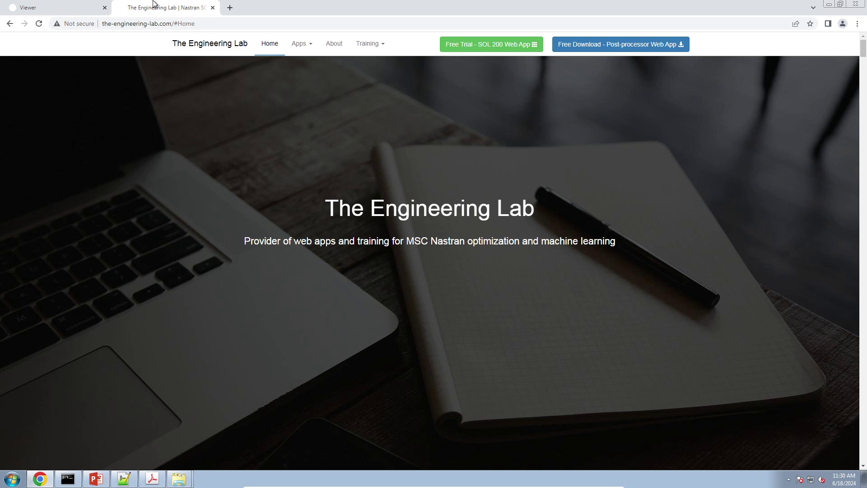
left_click(78, 7)
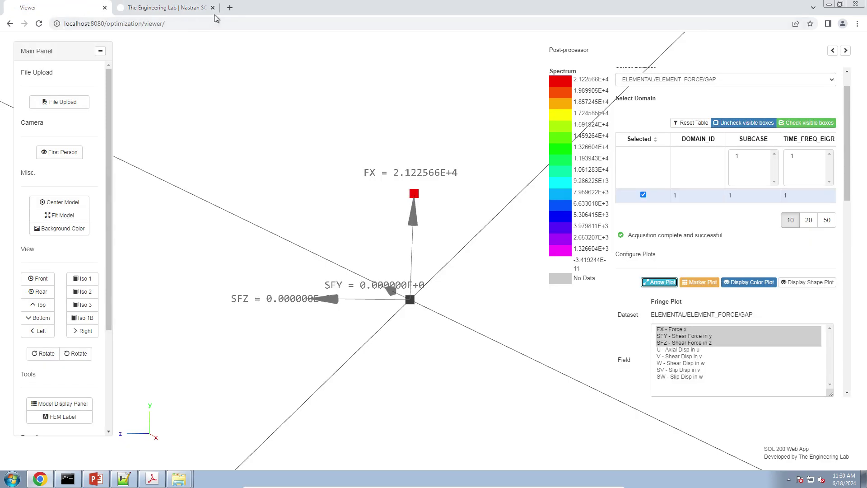
Step: In a new tab, go to the SOL 200 home and find the CGAP tutorial under Post-processor Tutorials
left_click(230, 7)
type("local")
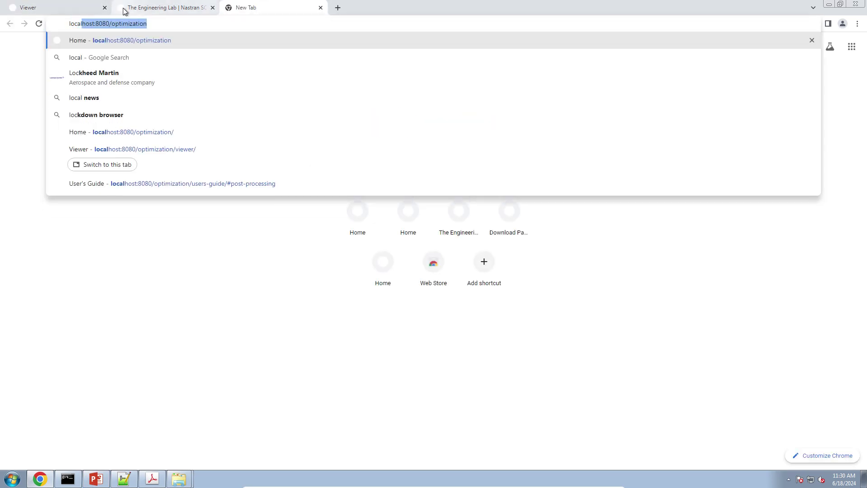
key("Return")
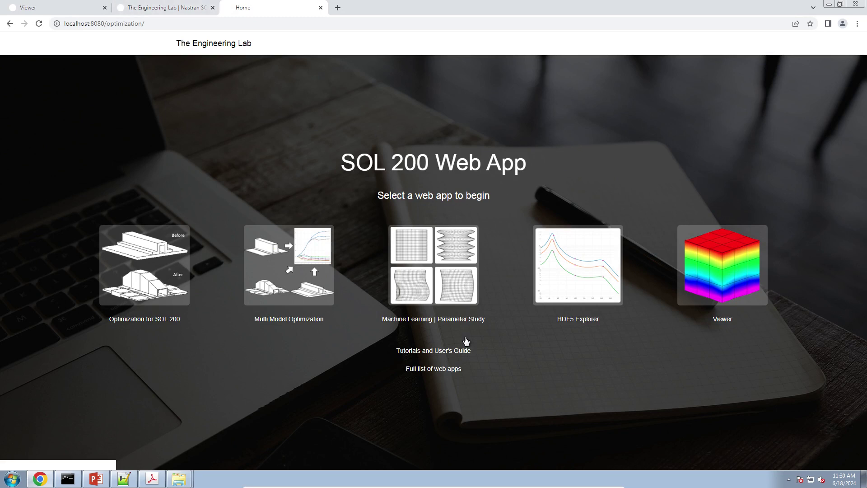
left_click(433, 351)
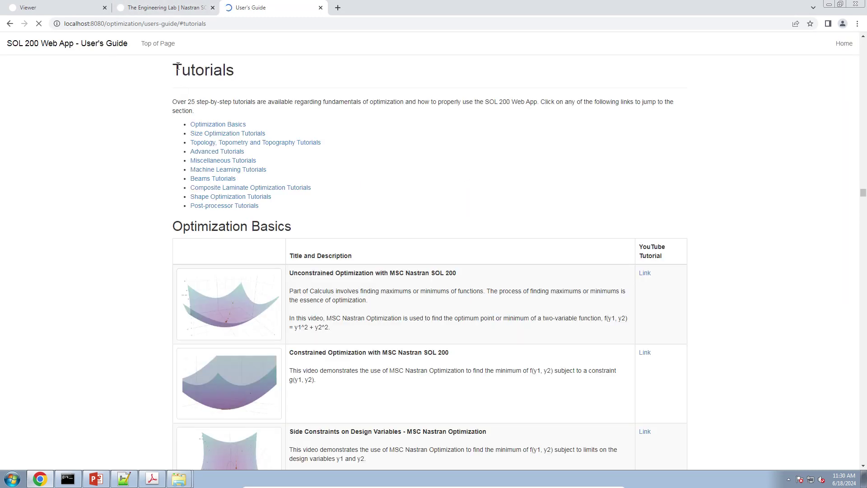
left_click(253, 206)
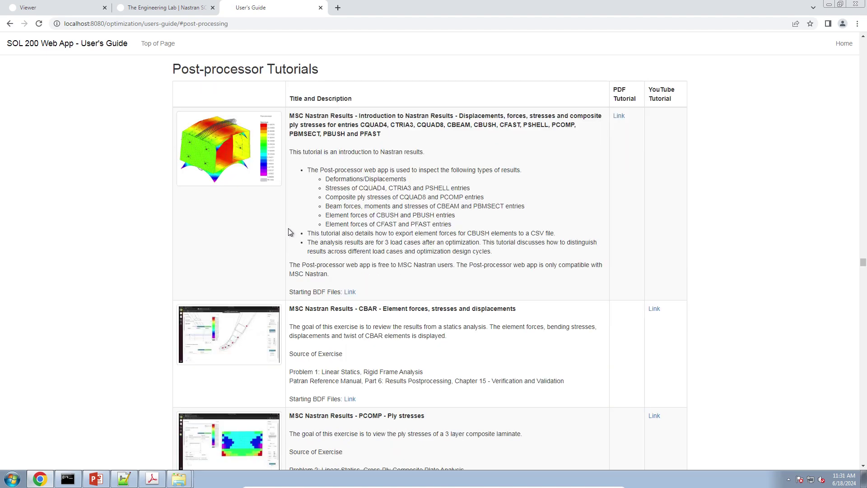
scroll(299, 237, "down", 12)
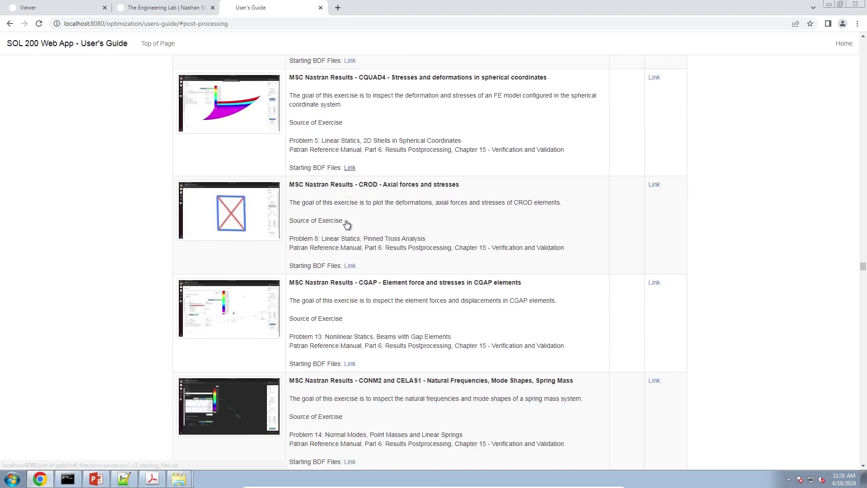
scroll(346, 224, "down", 3)
scroll(348, 222, "up", 2)
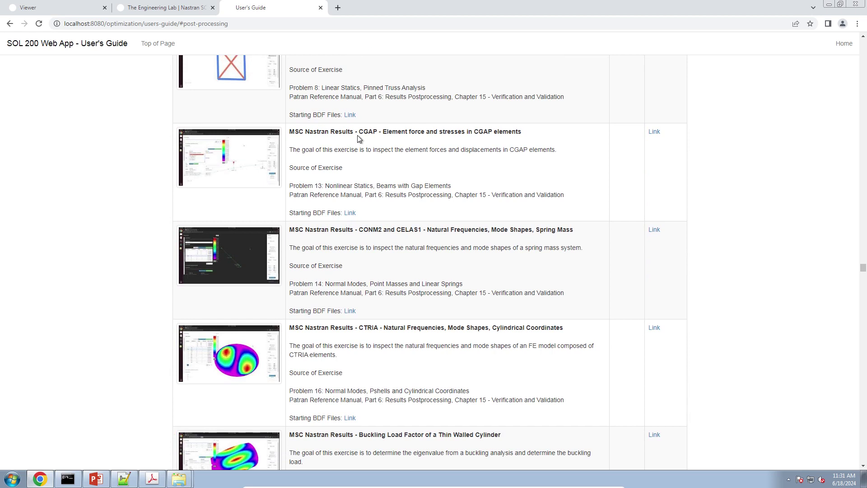
left_click_drag(358, 131, 537, 133)
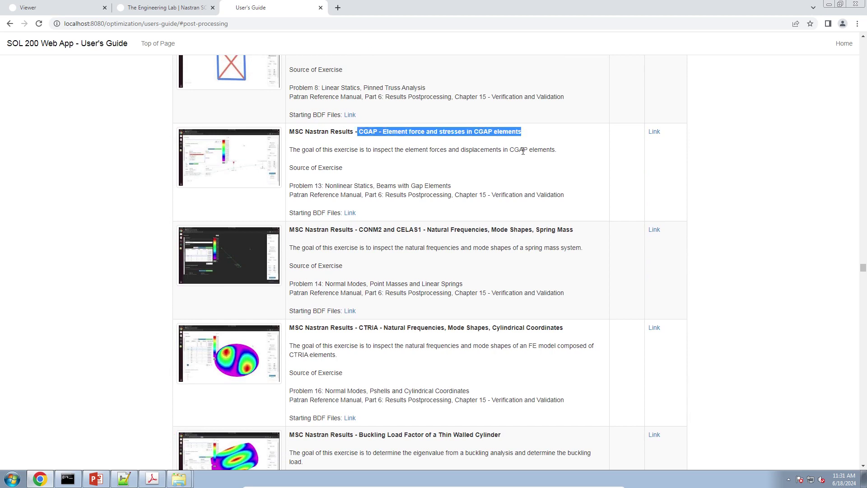
Step: Download 1_starting_files.zip, extract it into 1_starting_files, and open prob013.bdf
left_click(350, 212)
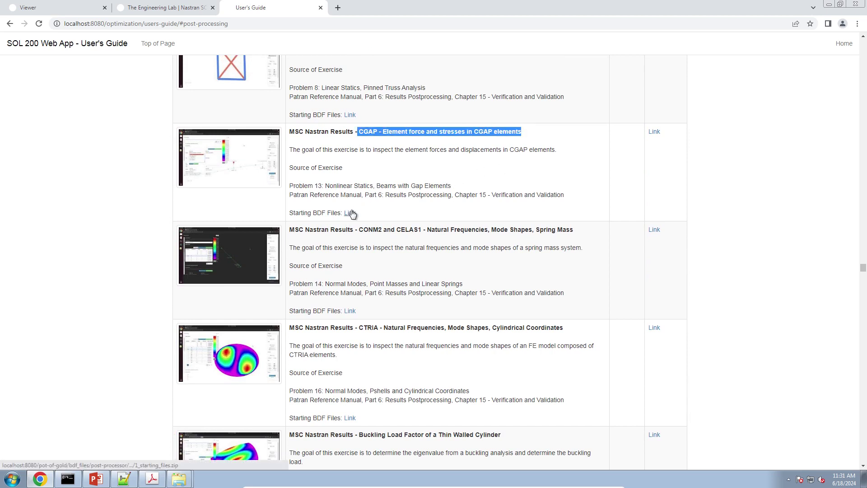
left_click(179, 479)
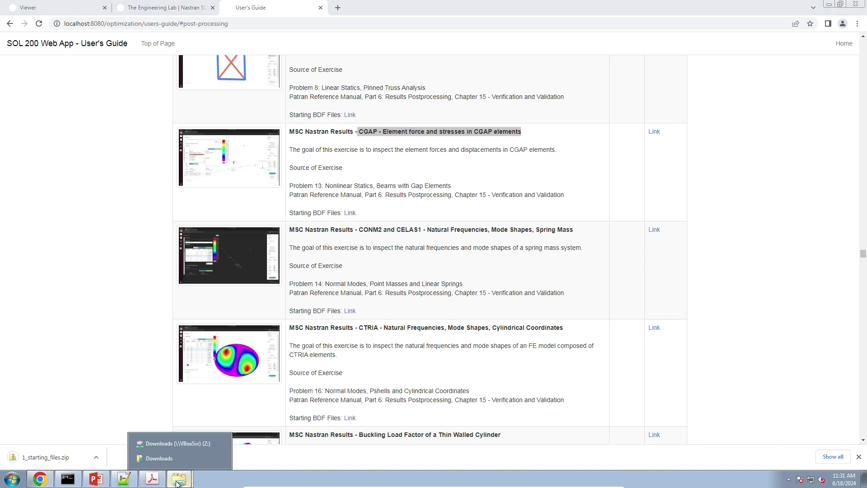
left_click(176, 464)
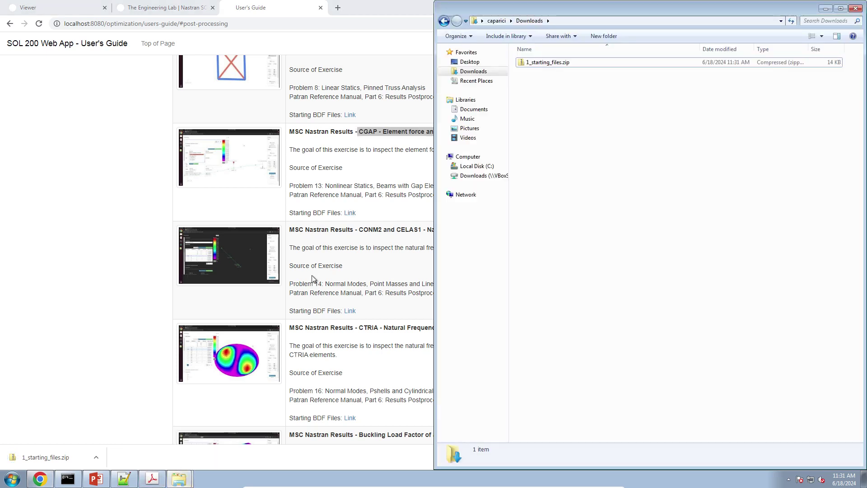
left_click(558, 63)
right_click(559, 62)
left_click(583, 88)
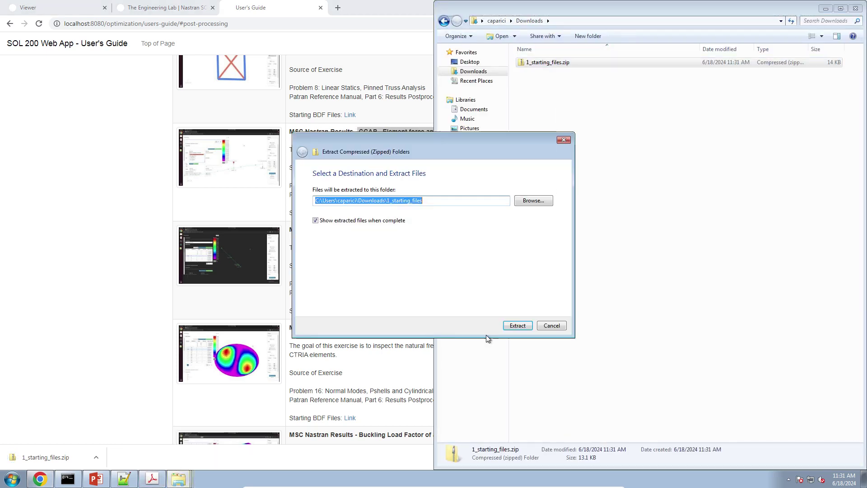
left_click(517, 325)
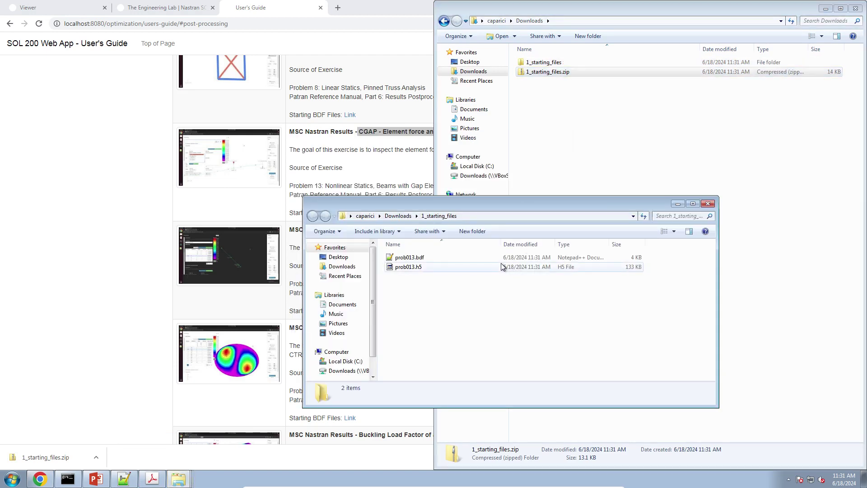
double_click(502, 261)
Step: Review the CGAP 11 and 12 cards in prob013.bdf, close it, and bring back the 1_starting_files folder
left_click(465, 249)
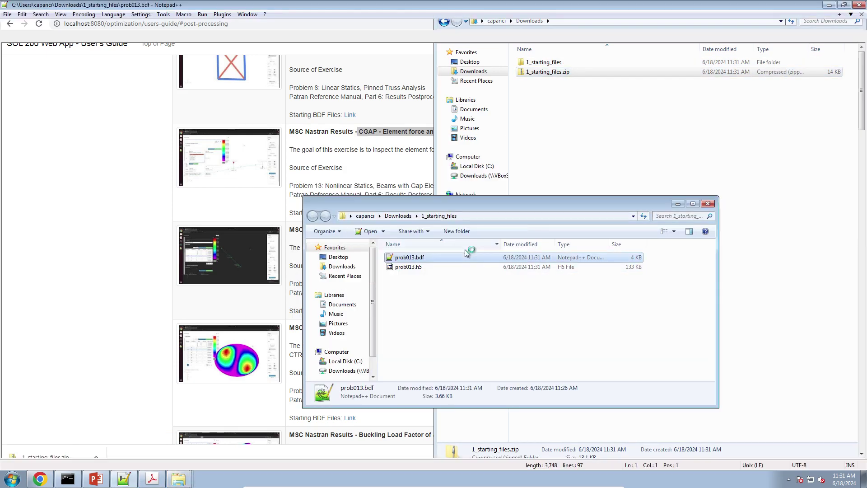
left_click(355, 257)
scroll(355, 257, "down", 15)
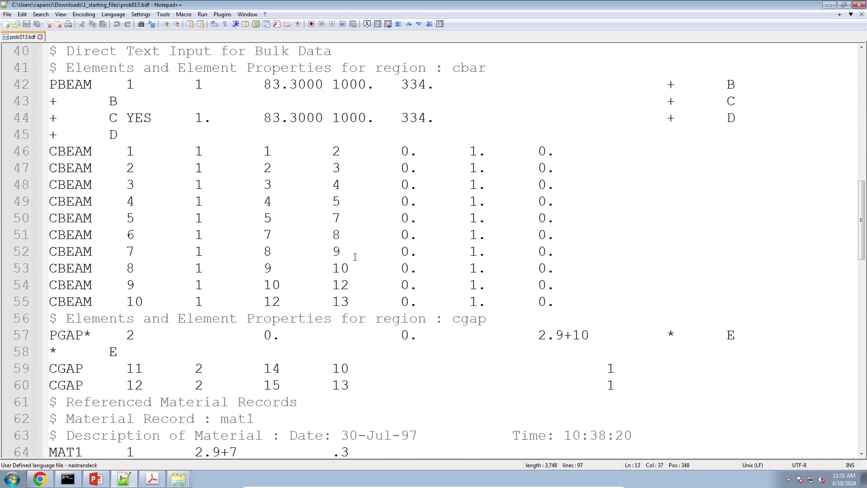
scroll(355, 257, "down", 4)
scroll(355, 256, "up", 8)
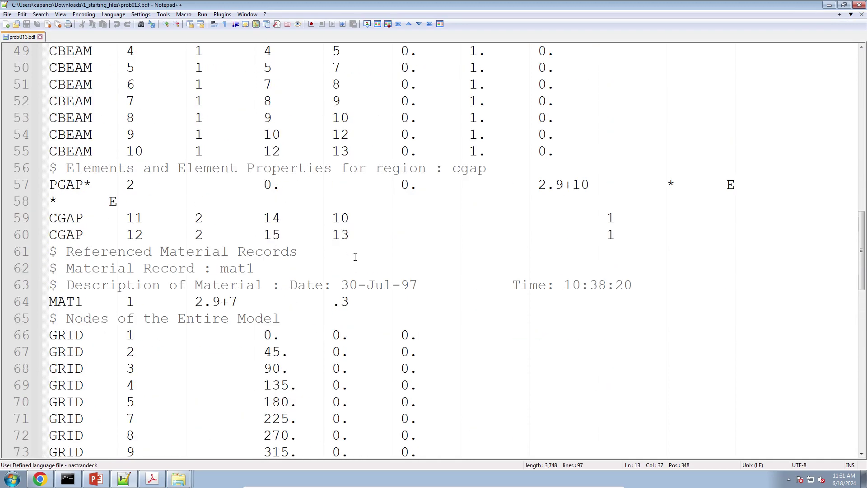
scroll(355, 257, "down", 17)
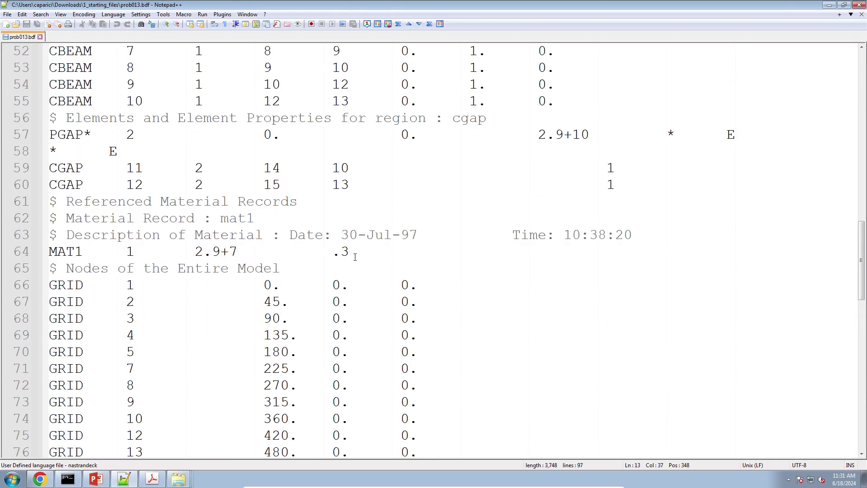
scroll(355, 257, "up", 4)
scroll(355, 256, "up", 8)
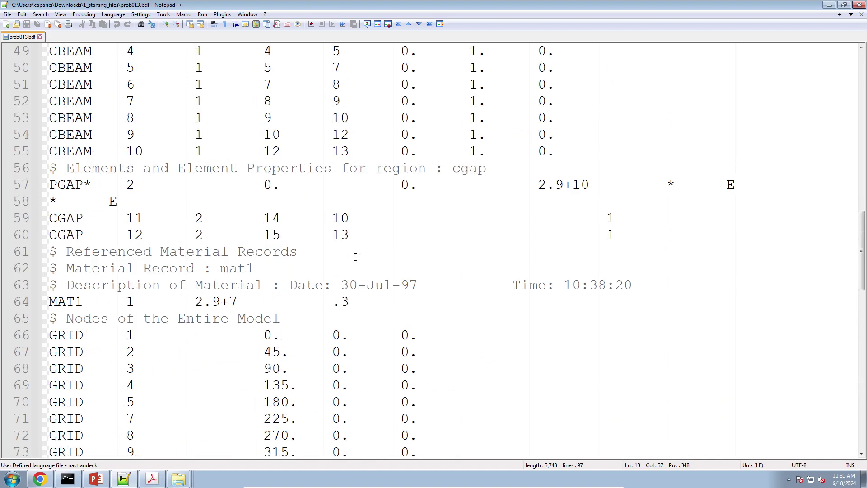
left_click(40, 37)
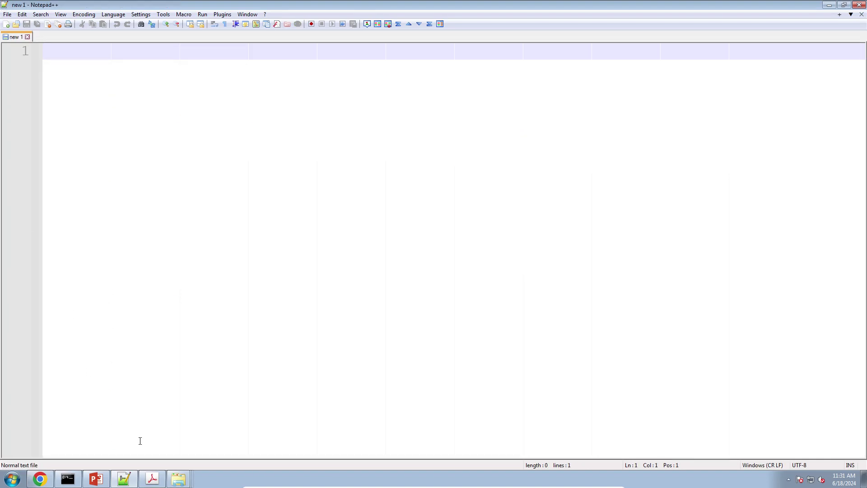
left_click(178, 479)
left_click(177, 464)
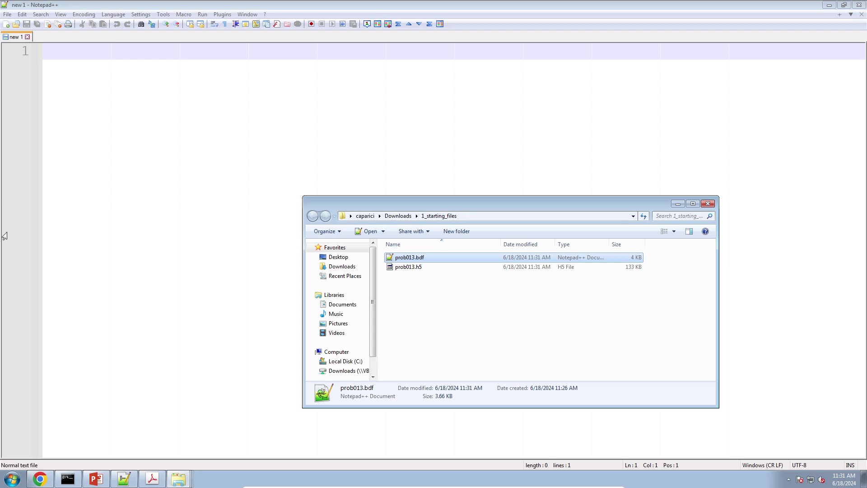
Step: Open the Viewer web app and upload prob013.bdf as the BDF model
left_click(40, 478)
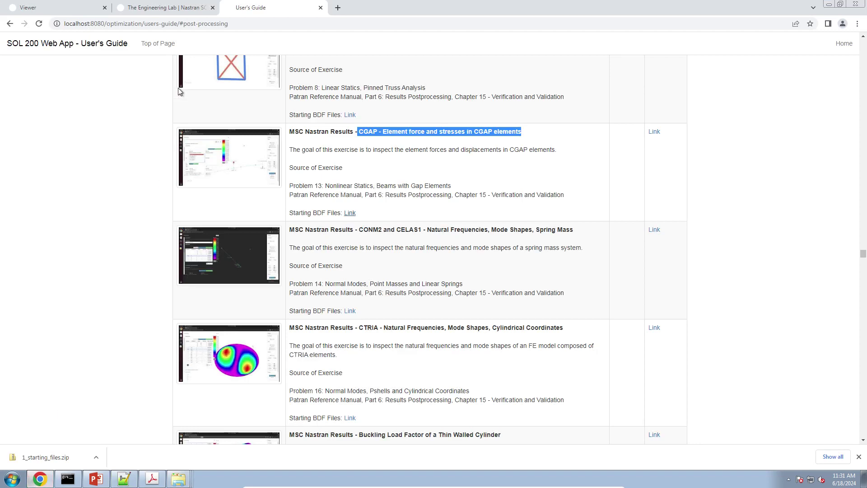
left_click(843, 43)
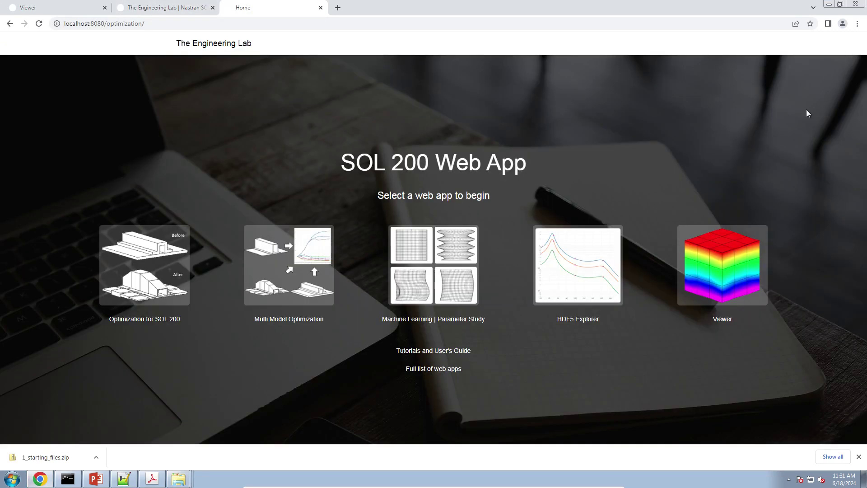
left_click(741, 257)
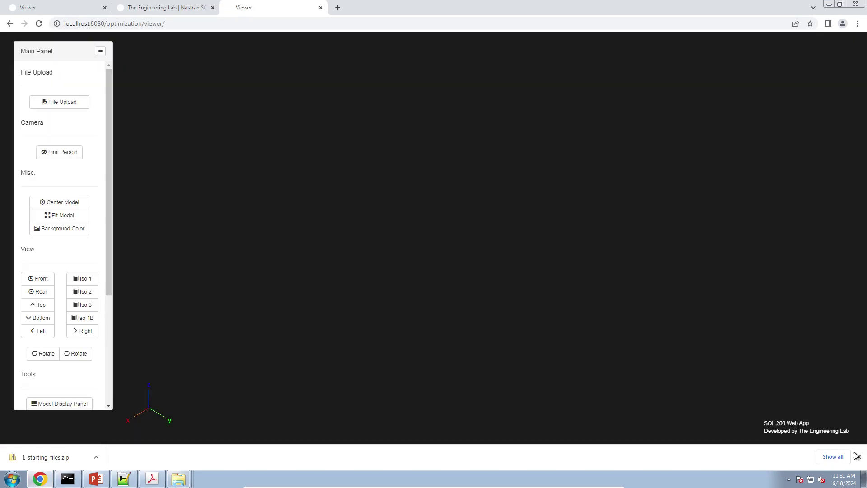
left_click(857, 456)
left_click(45, 101)
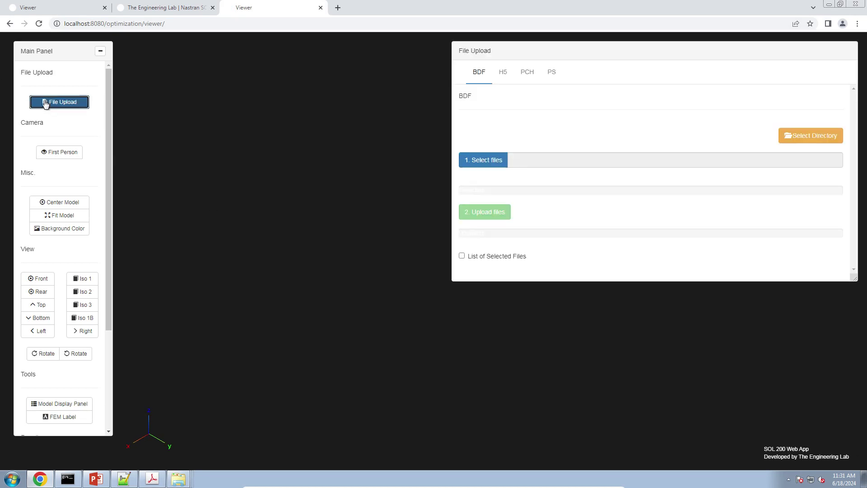
left_click(471, 161)
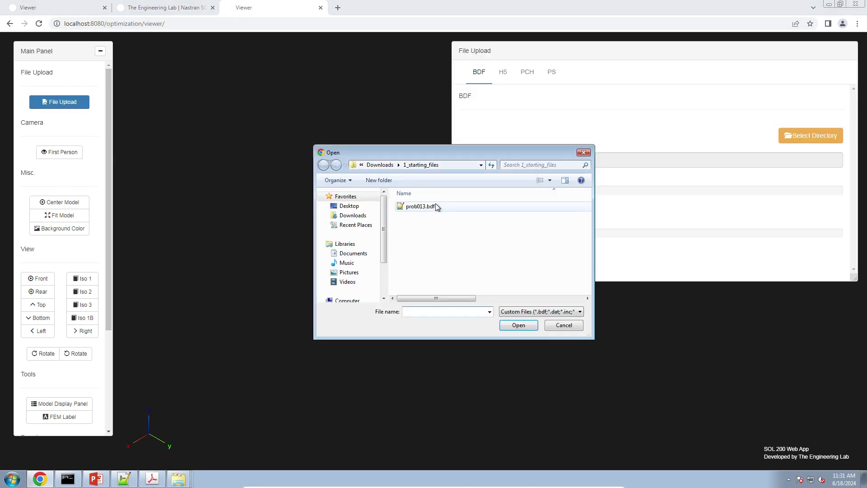
double_click(435, 205)
left_click(482, 210)
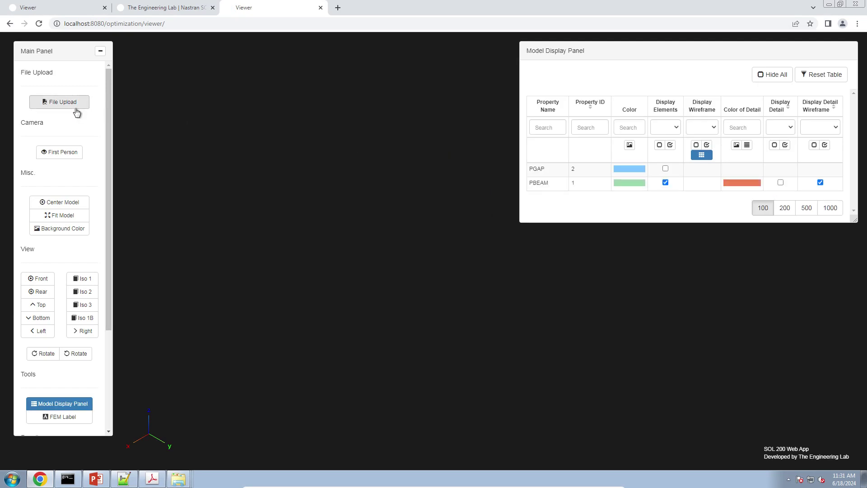
Step: Upload prob013.h5 as the H5 results file
left_click(76, 106)
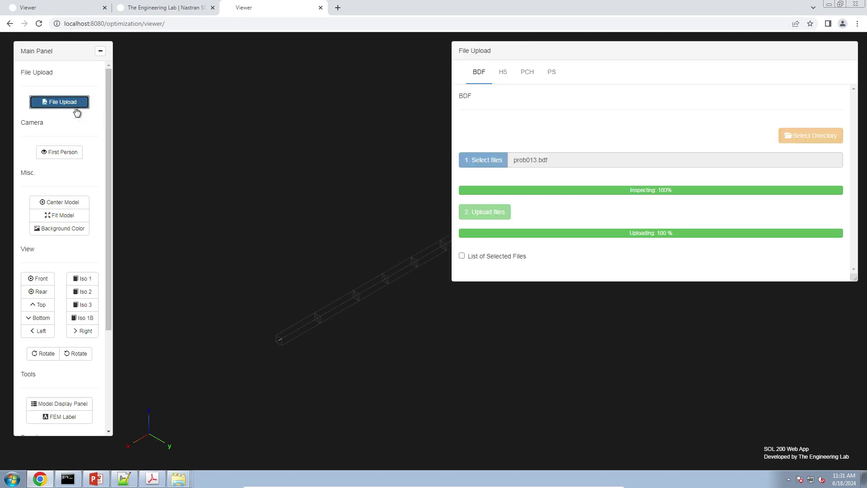
left_click(502, 72)
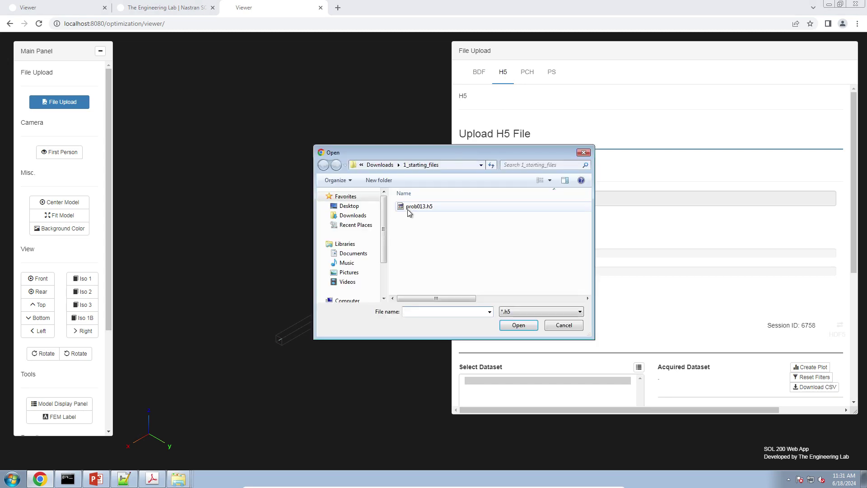
double_click(408, 210)
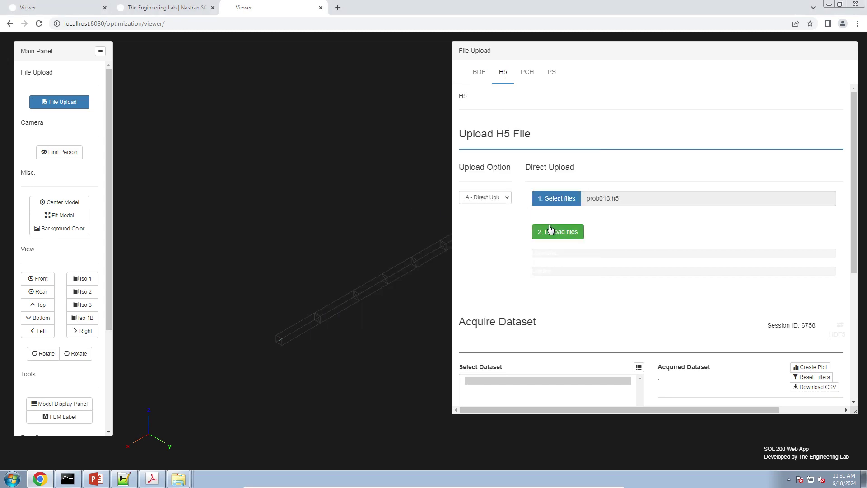
left_click(547, 226)
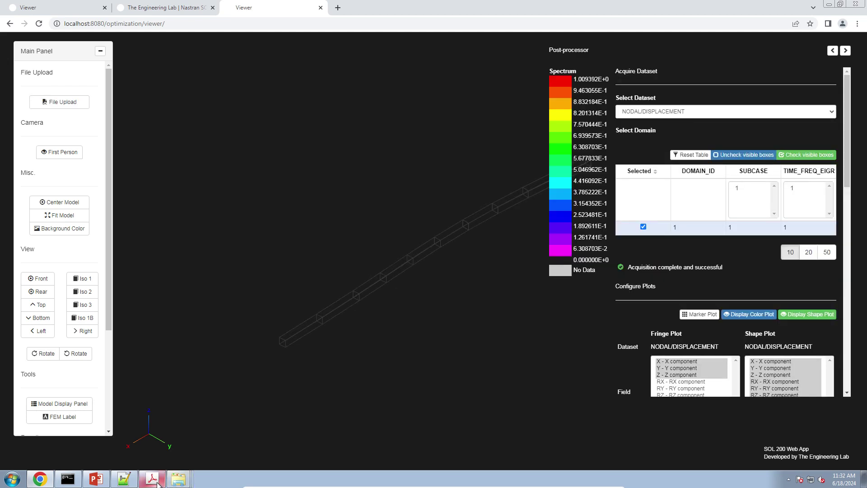
Step: Make the viewer background white and view the beam from the front
left_click(63, 229)
left_click(38, 278)
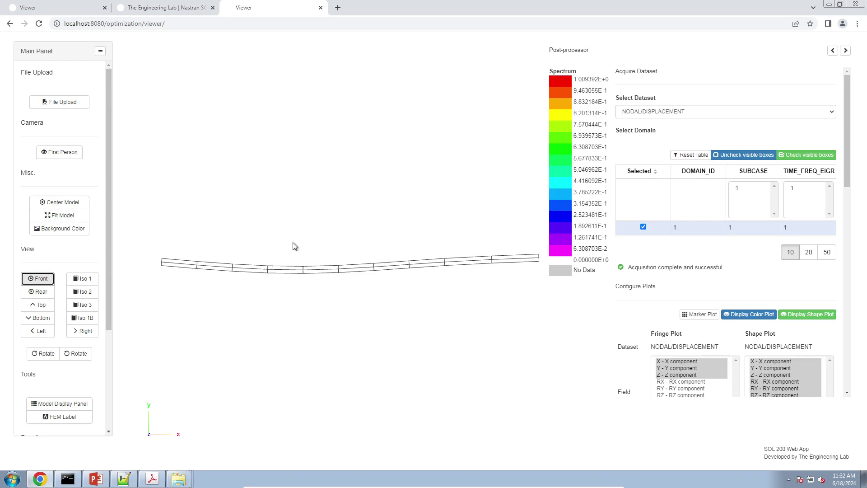
left_click(143, 478)
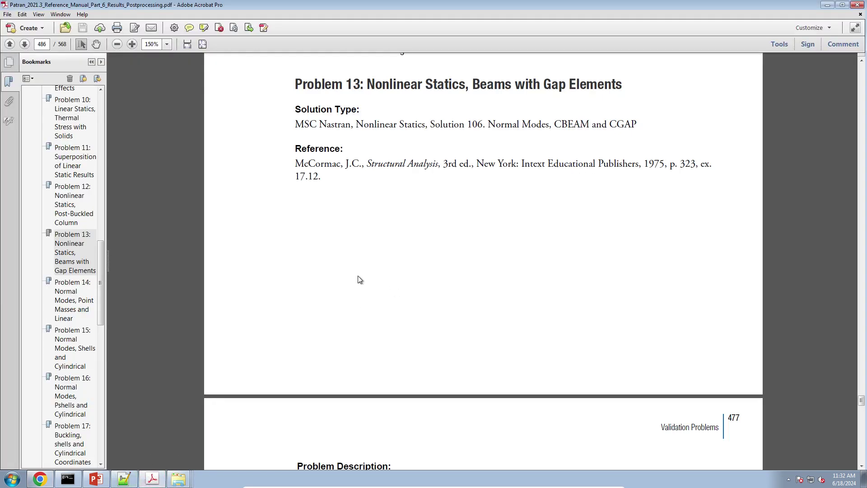
Step: Check Problem 13's Theoretical Solution in the PDF, highlighting Point B's −1.01 in deflection
left_click_drag(296, 89, 359, 185)
left_click(358, 188)
scroll(386, 85, "down", 6)
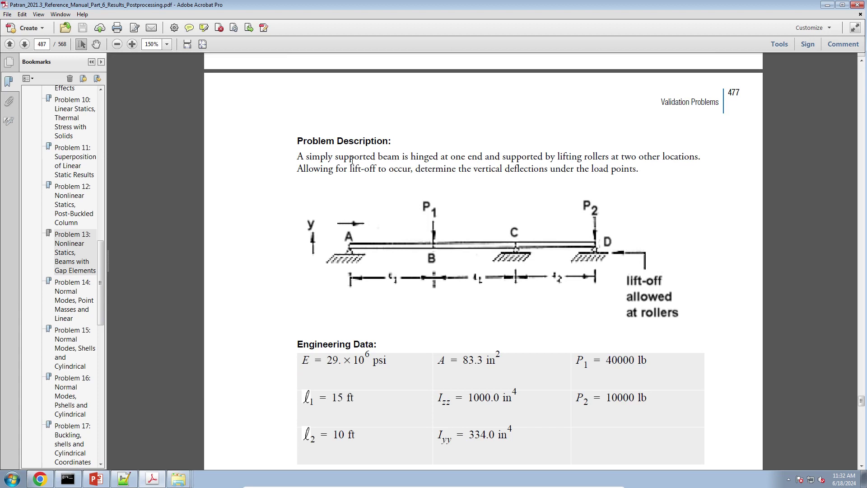
scroll(376, 208, "down", 4)
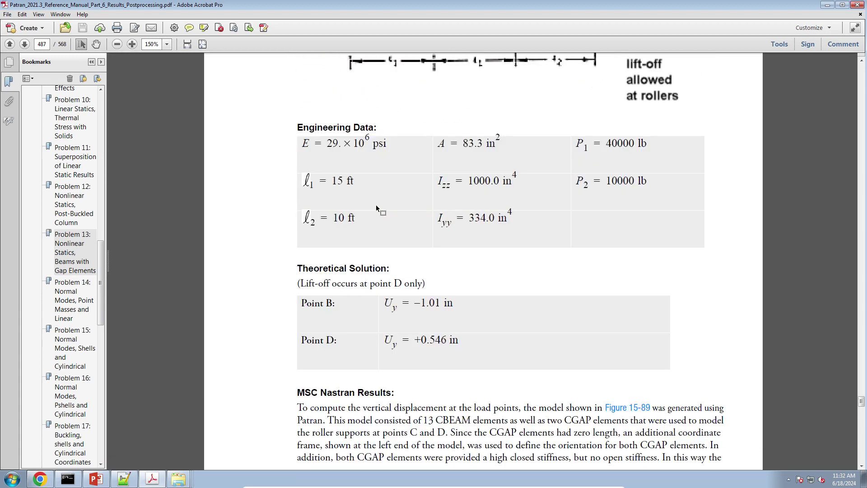
scroll(375, 204, "down", 2)
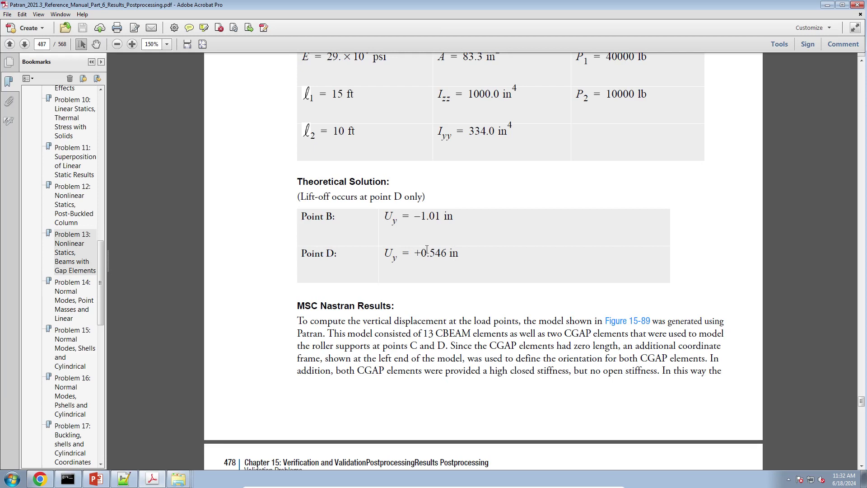
key("ctrl+a")
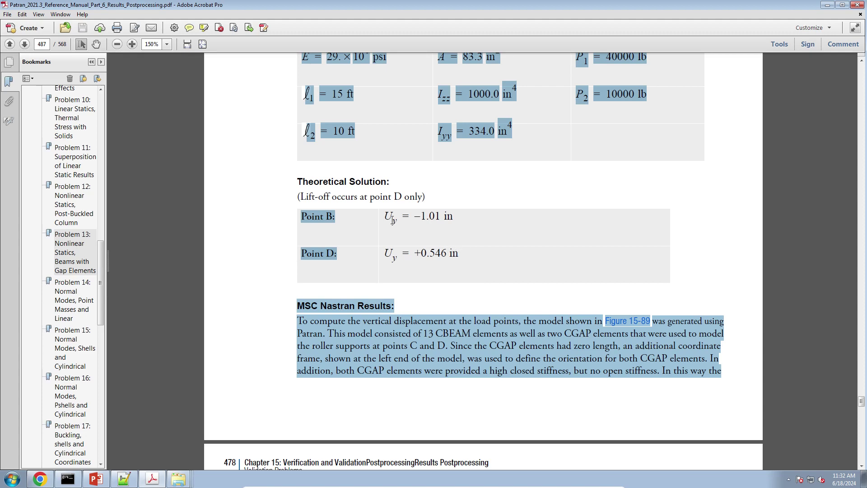
left_click_drag(392, 220, 440, 217)
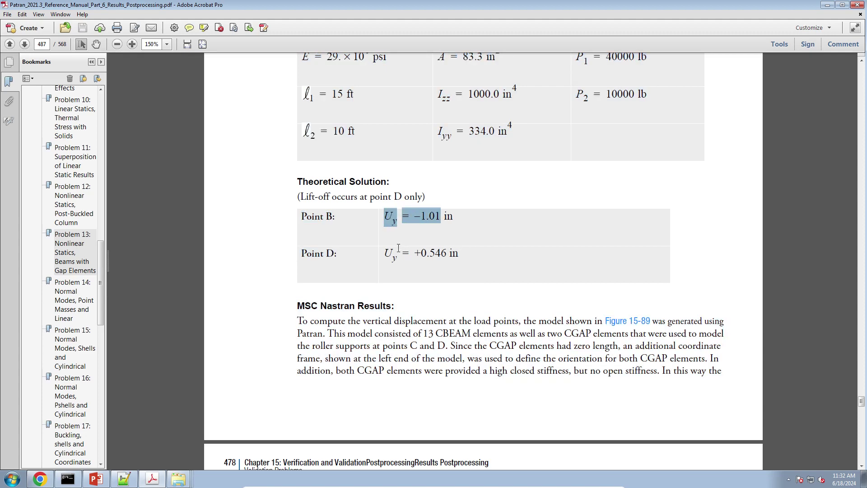
key("ctrl+a")
left_click(40, 479)
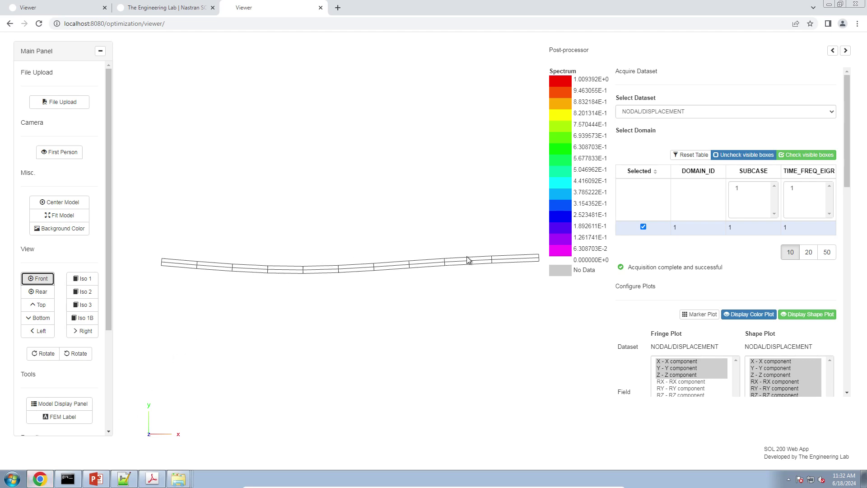
right_click_drag(469, 248, 455, 242)
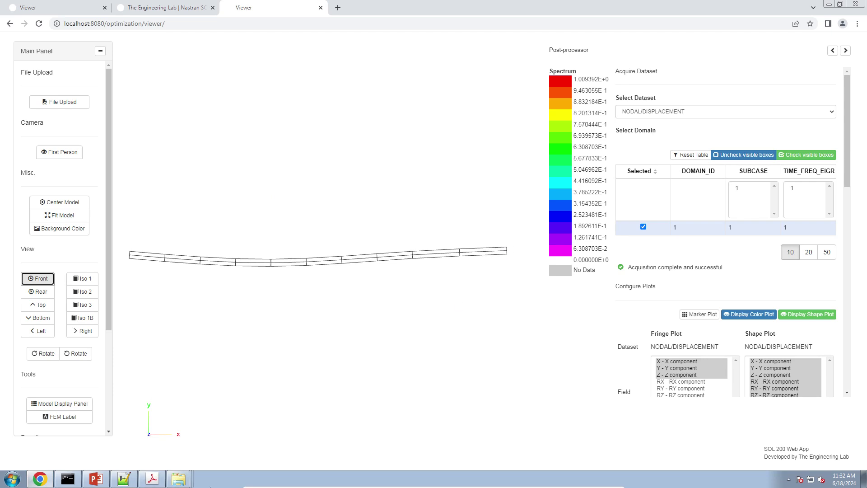
left_click(152, 478)
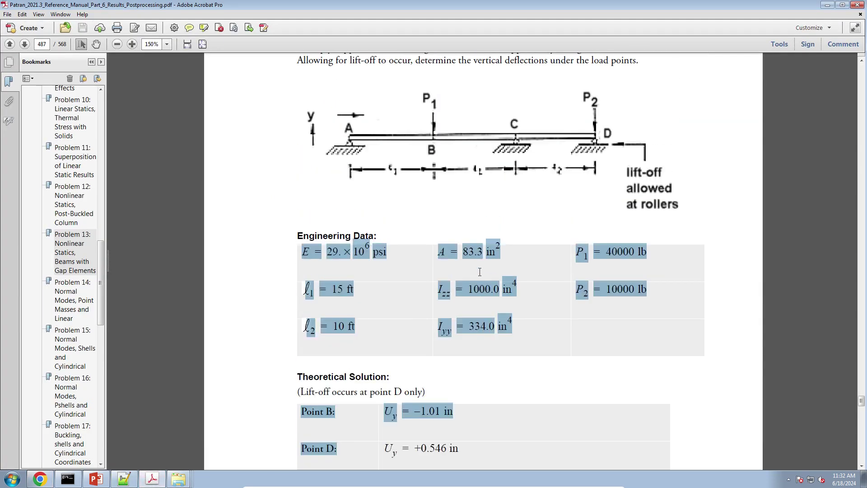
scroll(479, 271, "up", 1)
left_click(438, 161)
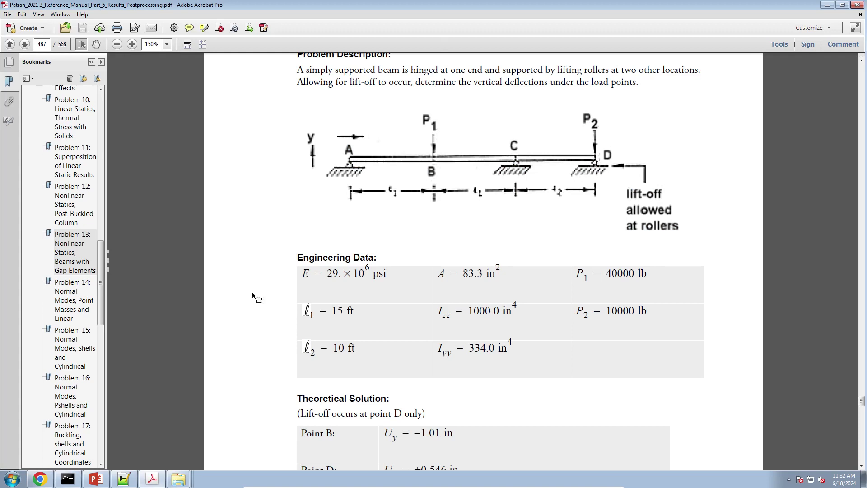
left_click(40, 478)
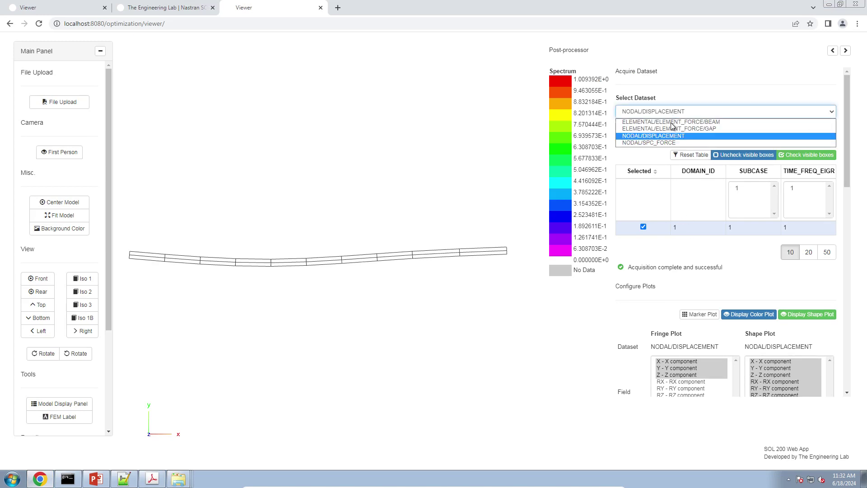
Step: Plot NODAL/DISPLACEMENT Y component as marker fringe and deformed shape
left_click(680, 63)
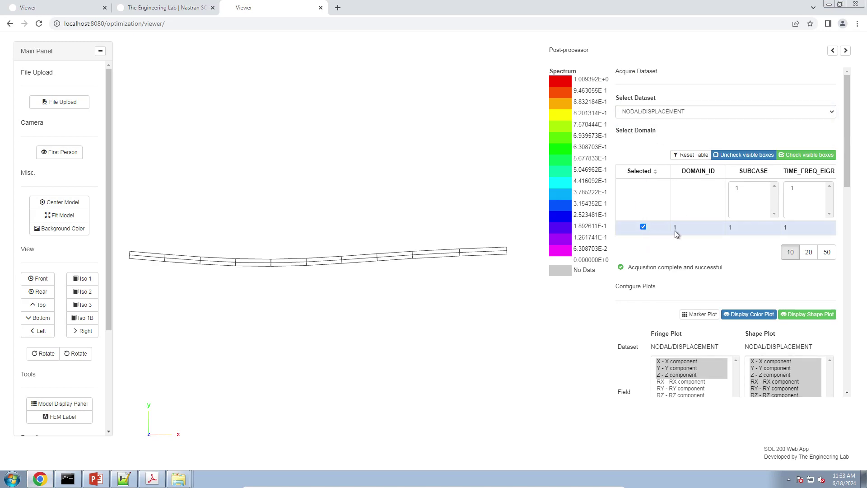
scroll(725, 280, "down", 4)
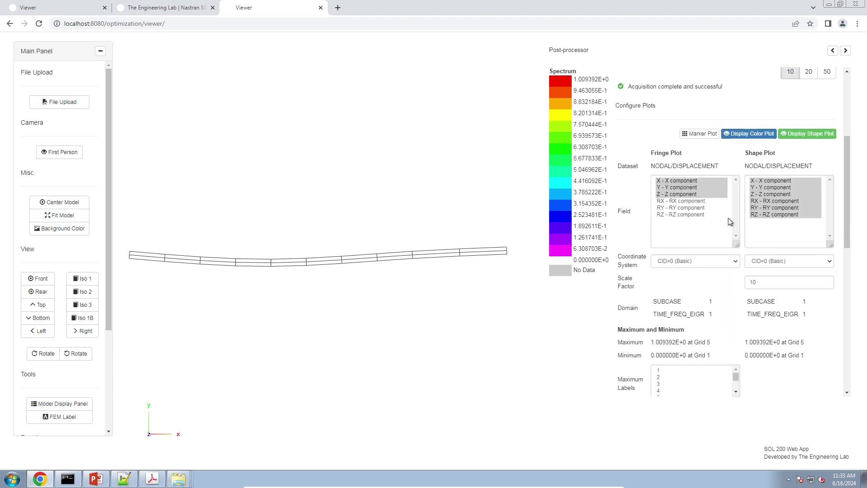
left_click(699, 135)
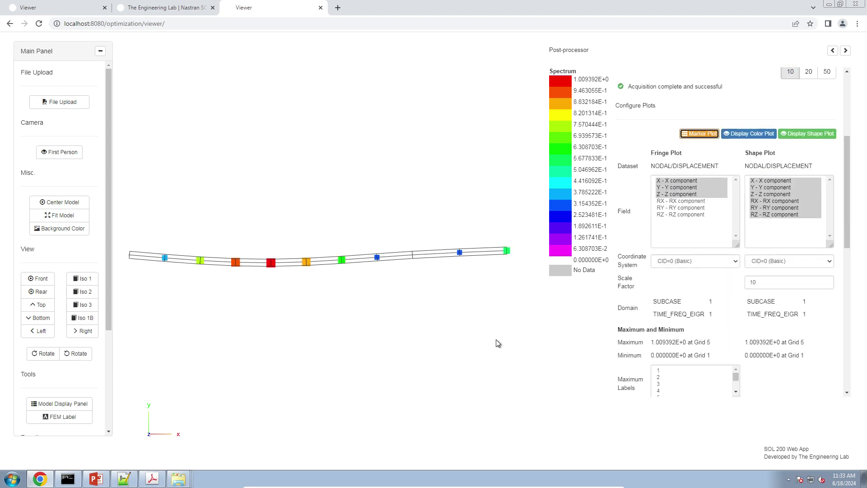
left_click(679, 187)
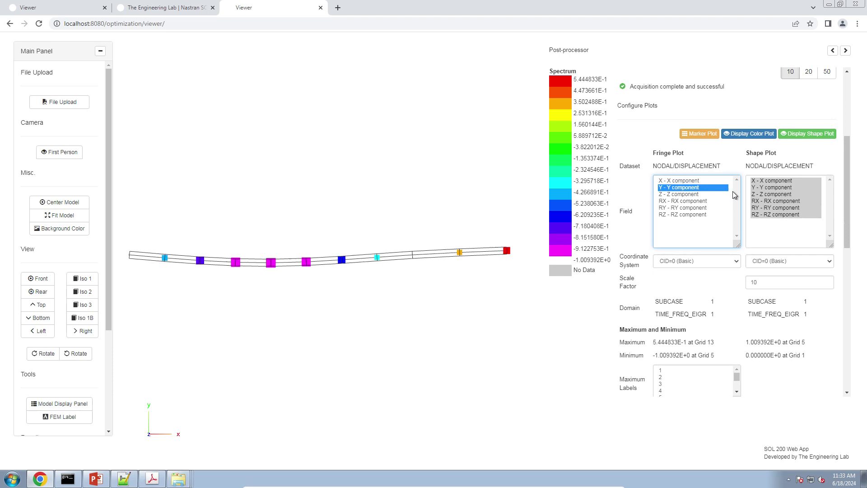
left_click(769, 188)
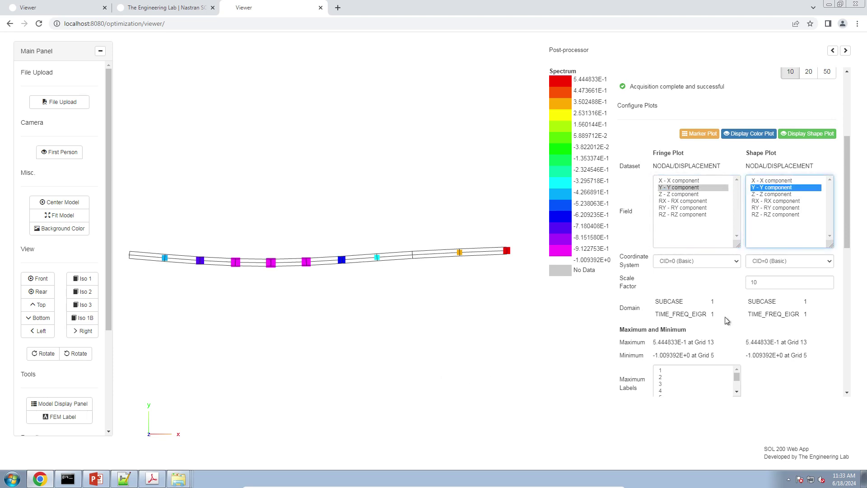
Step: Set the Shape Plot Scale Factor to 50
left_click(792, 286)
left_click(620, 266)
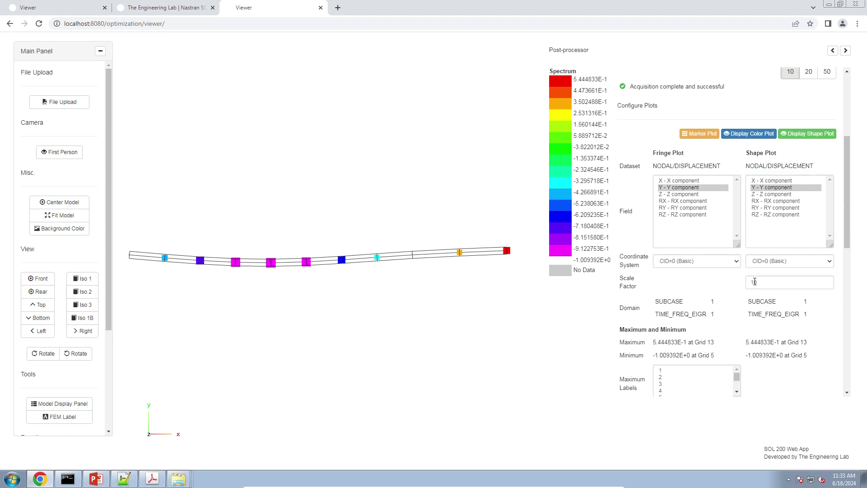
left_click_drag(754, 282, 748, 281)
key("Return")
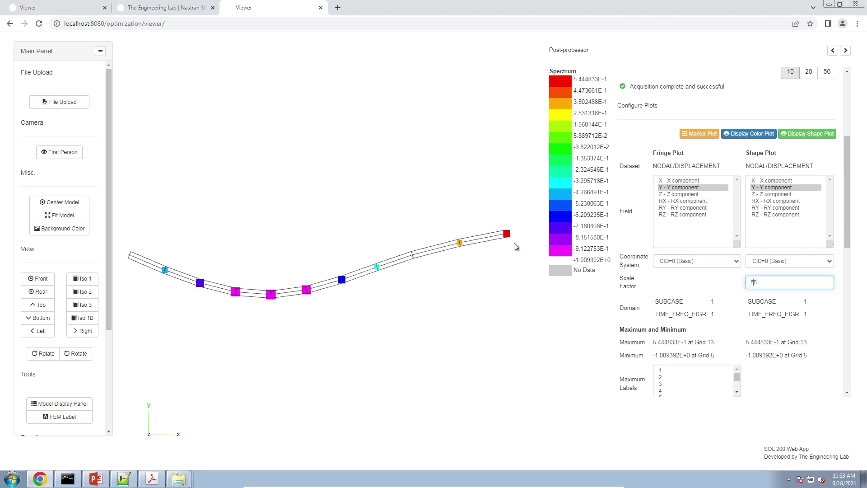
left_click(706, 297)
Step: Add the maximum label (5.444833E-1 at Grid 13) and pan the beam so it fits in view
scroll(691, 300, "down", 3)
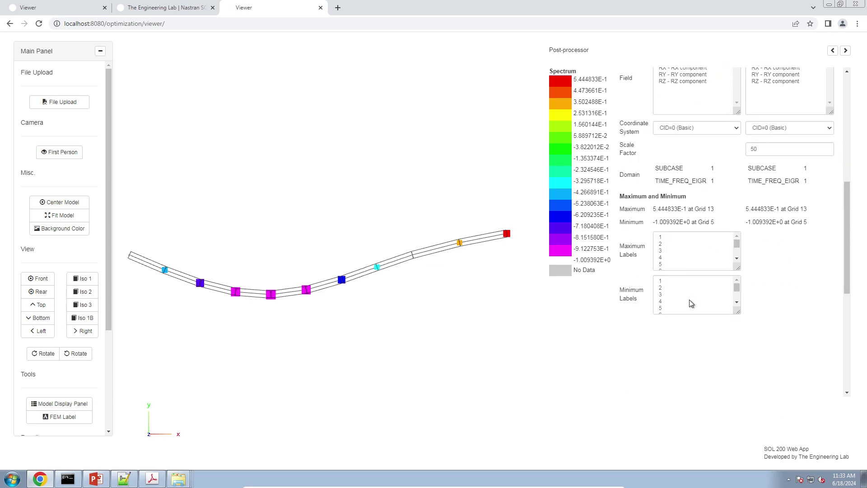
left_click(676, 237)
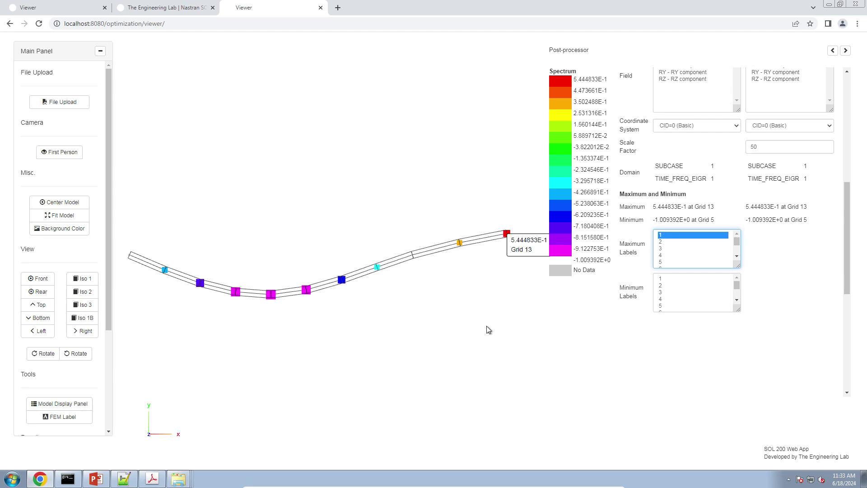
right_click_drag(400, 234, 386, 228)
scroll(385, 228, "down", 2)
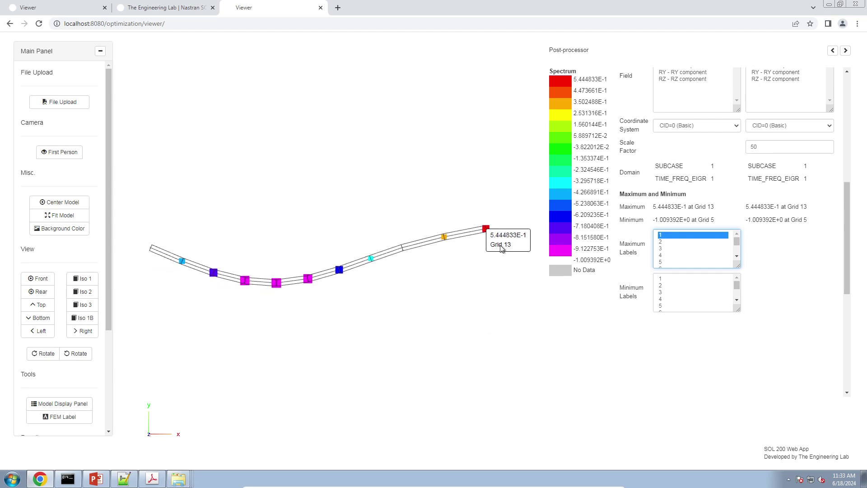
Step: Highlight Point D's theoretical Uy of +0.546 in in the PDF, then return to the viewer
left_click(152, 478)
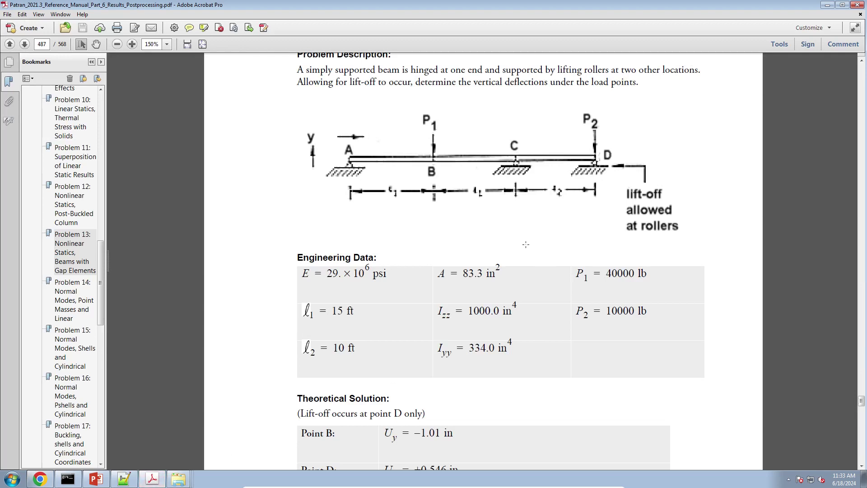
scroll(526, 244, "down", 5)
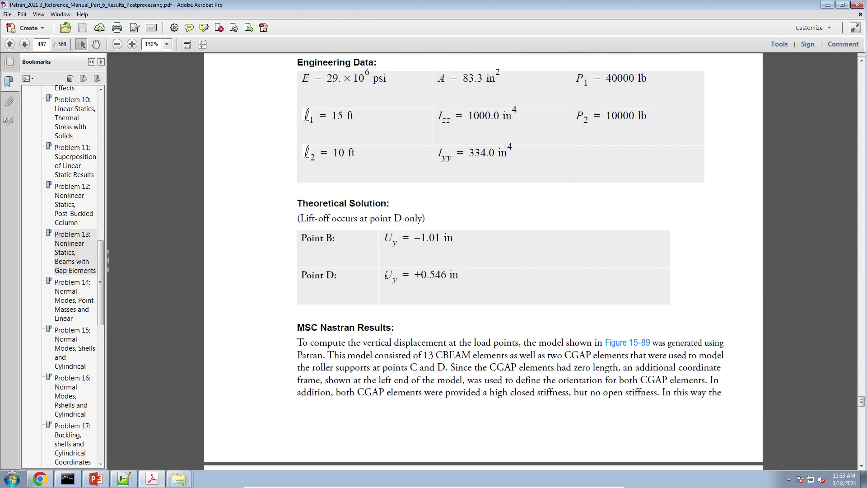
left_click_drag(387, 273, 431, 274)
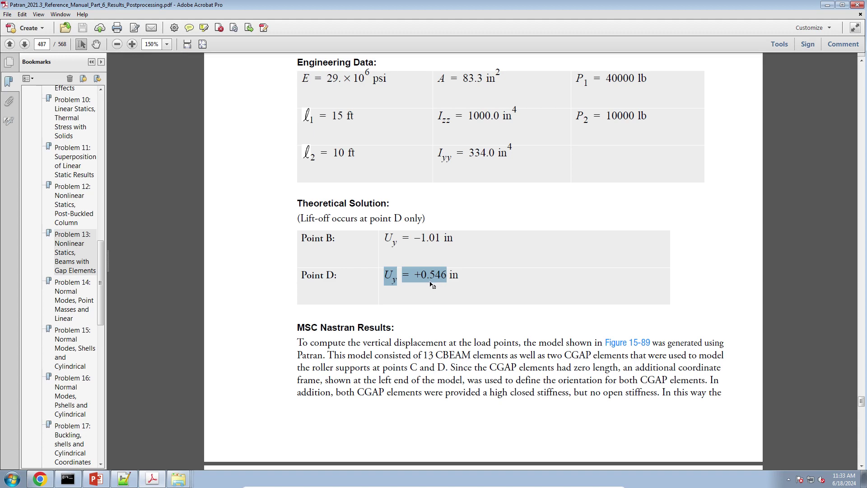
left_click(40, 478)
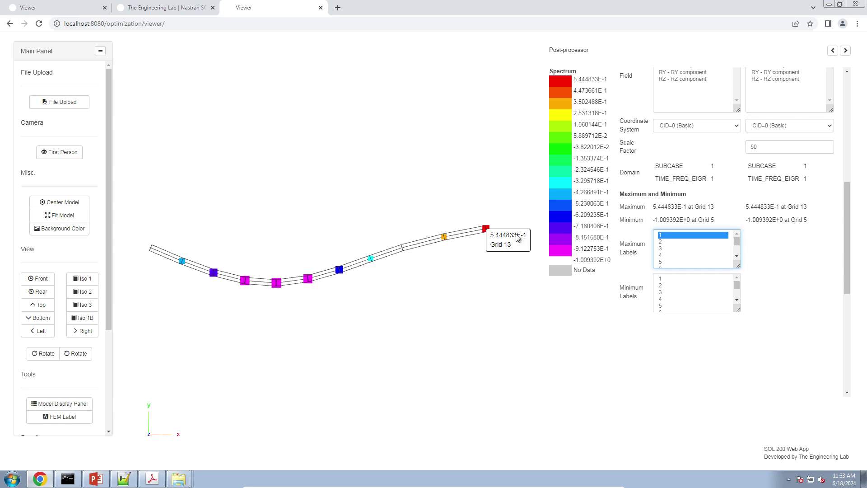
Step: Add the minimum label, −1.009392E+0 at Grid 5, to the deformed beam
left_click(660, 279)
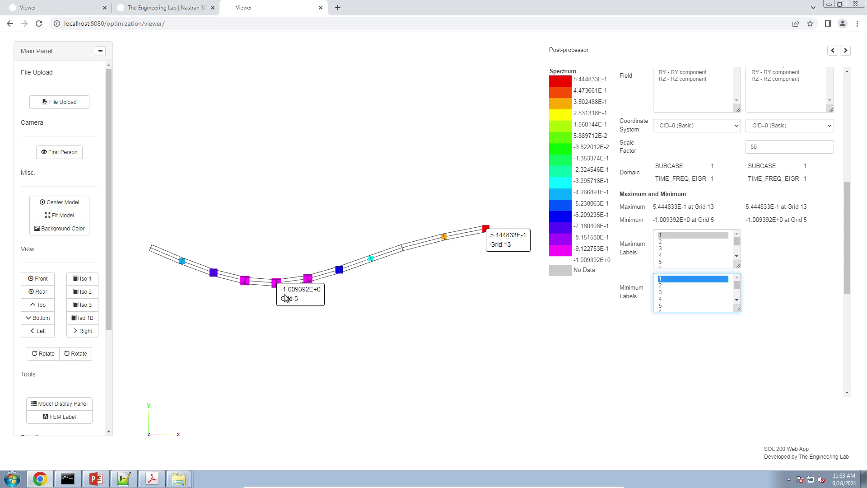
Step: In Acrobat, highlight Point B's theoretical deflection of -1.01 in, then return to the post-processor
left_click(152, 478)
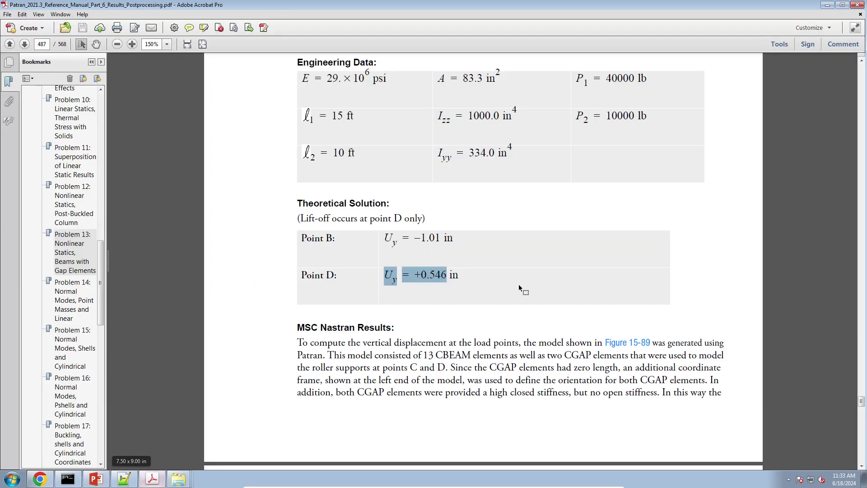
left_click(413, 237)
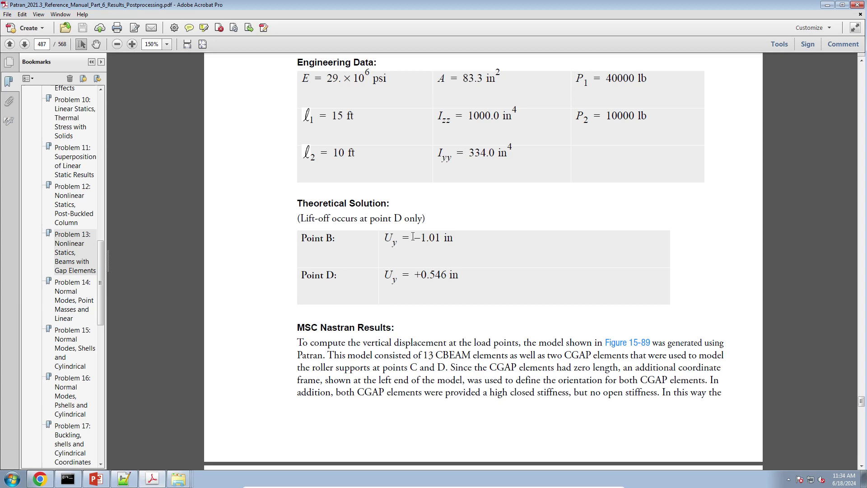
left_click_drag(412, 237, 446, 237)
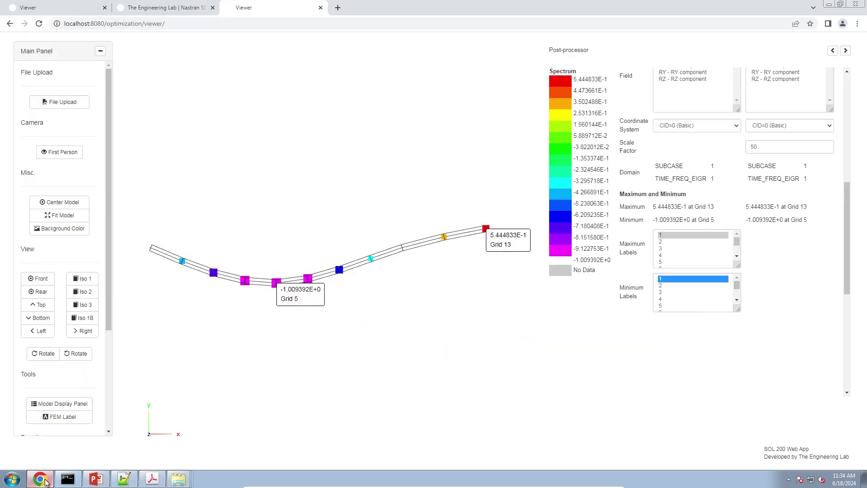
left_click(39, 478)
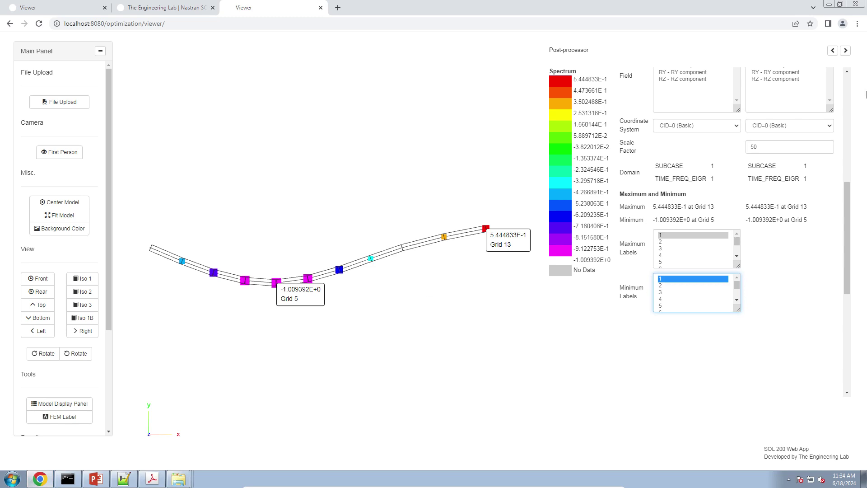
Step: Select the ELEMENTAL/ELEMENT_FORCE/GAP dataset and acquire it for subcase 1
left_click(684, 217)
scroll(684, 217, "up", 7)
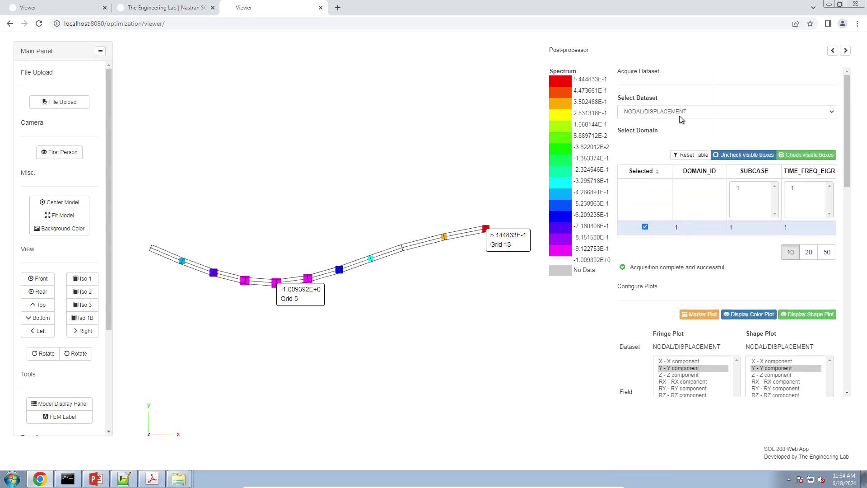
left_click(681, 113)
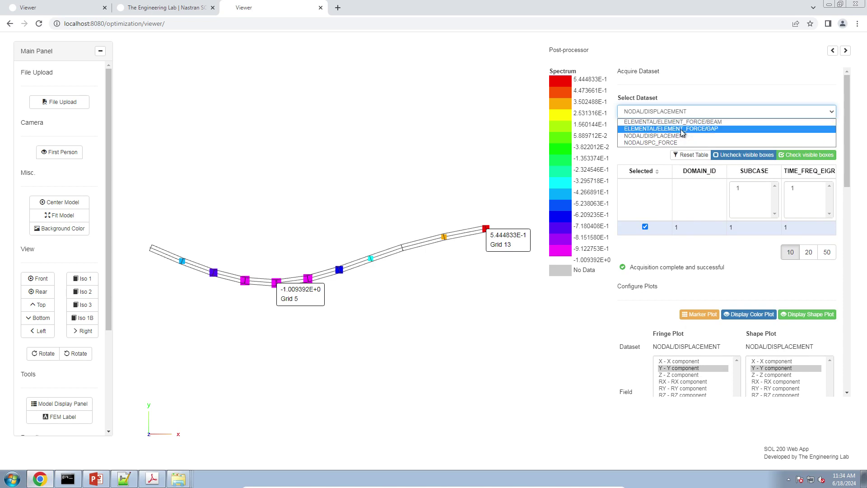
left_click(681, 129)
left_click(603, 229)
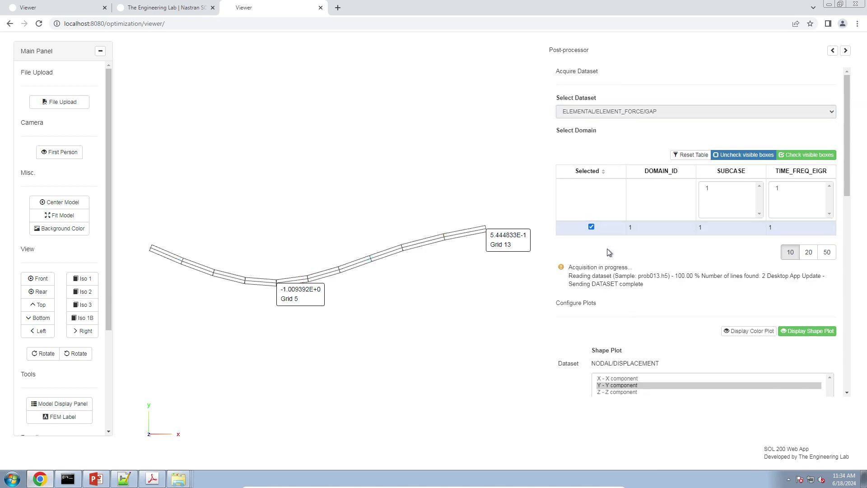
Step: Pick the FX, SFY and SFZ force fields, request an arrow plot, and re-acquire subcase 1
scroll(627, 258, "down", 4)
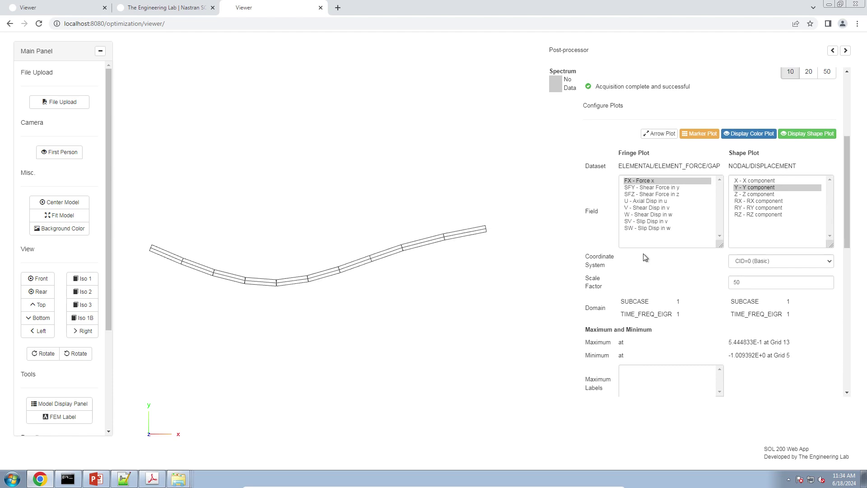
left_click_drag(669, 181, 672, 195)
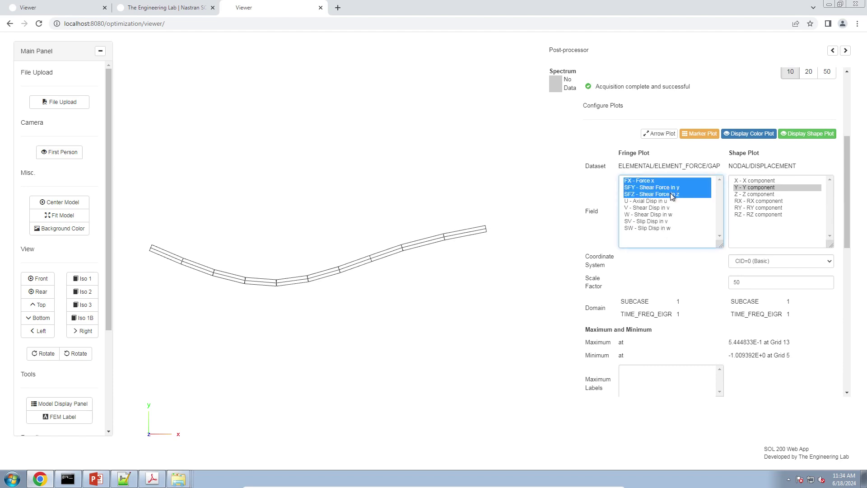
left_click(670, 134)
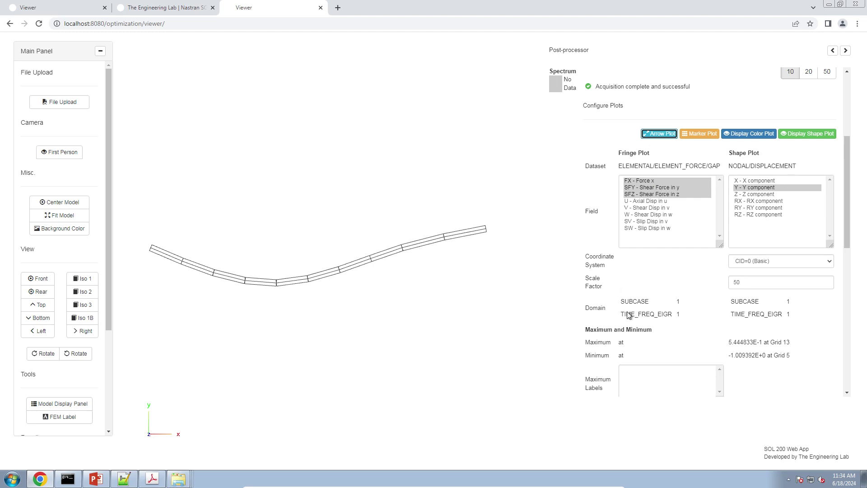
scroll(651, 303, "up", 4)
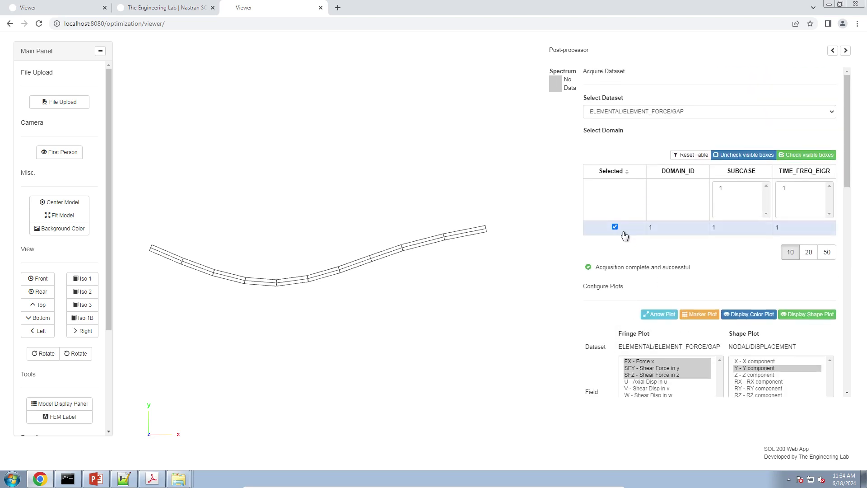
left_click(624, 236)
left_click(626, 233)
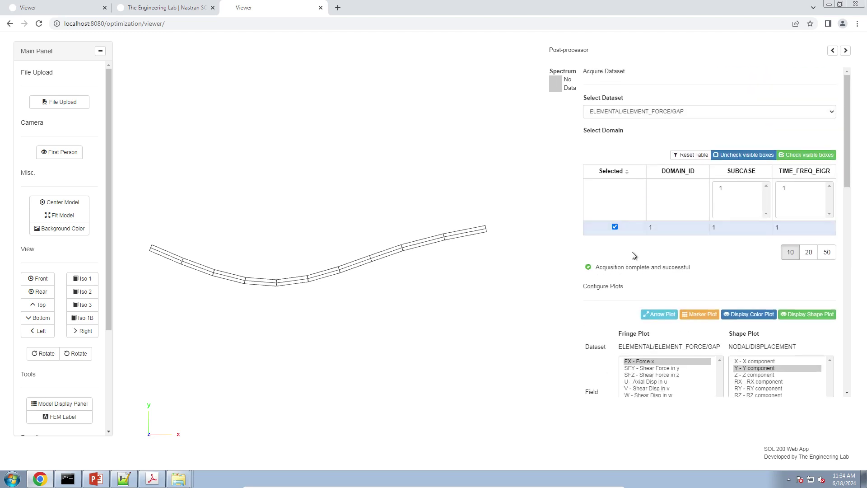
Step: Show the PGAP gap elements in the model display settings and tilt the view into 3D
left_click(62, 407)
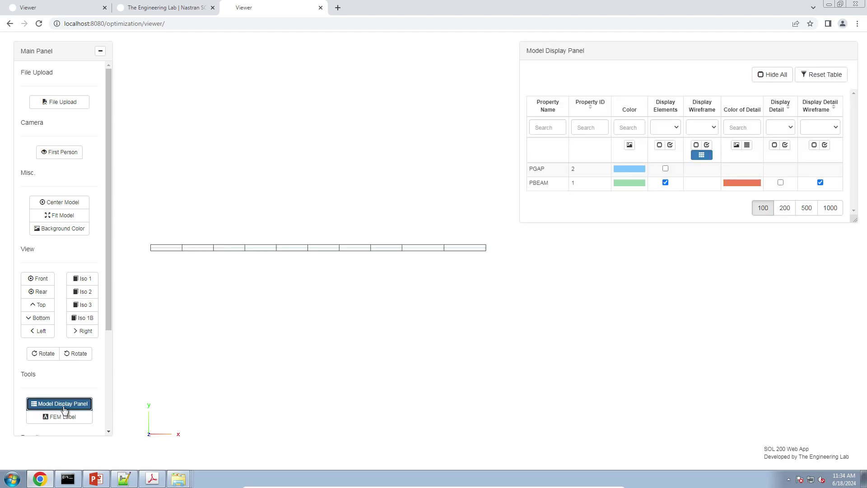
left_click(666, 170)
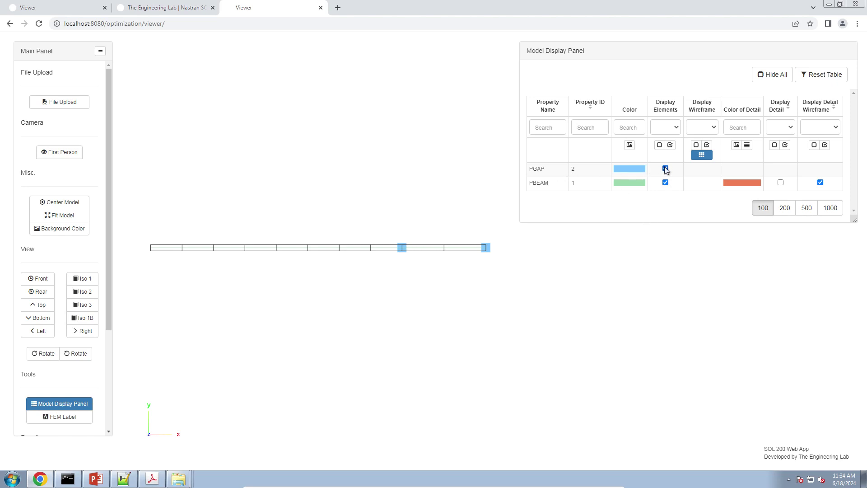
left_click_drag(552, 248, 519, 284)
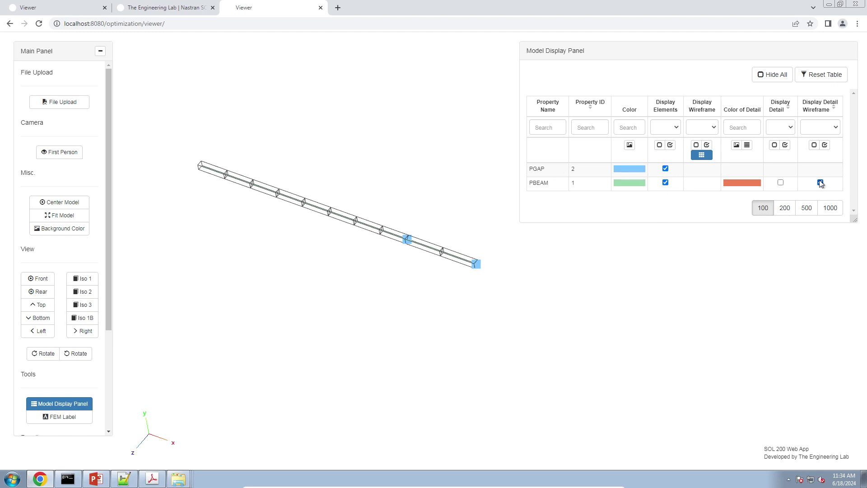
Step: Hide the PBEAM elements and detailed wireframe to inspect the gaps, then show both again
left_click(819, 182)
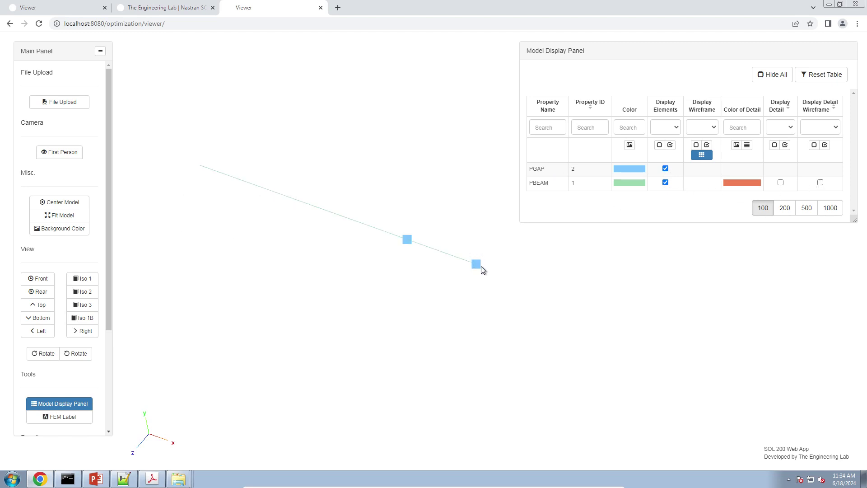
left_click(665, 182)
right_click_drag(487, 277, 447, 284)
left_click_drag(447, 284, 419, 267)
left_click(664, 183)
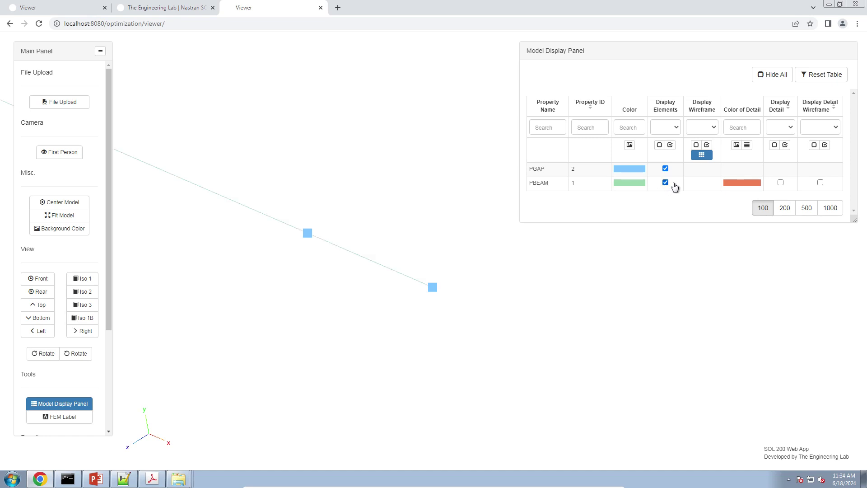
left_click(819, 183)
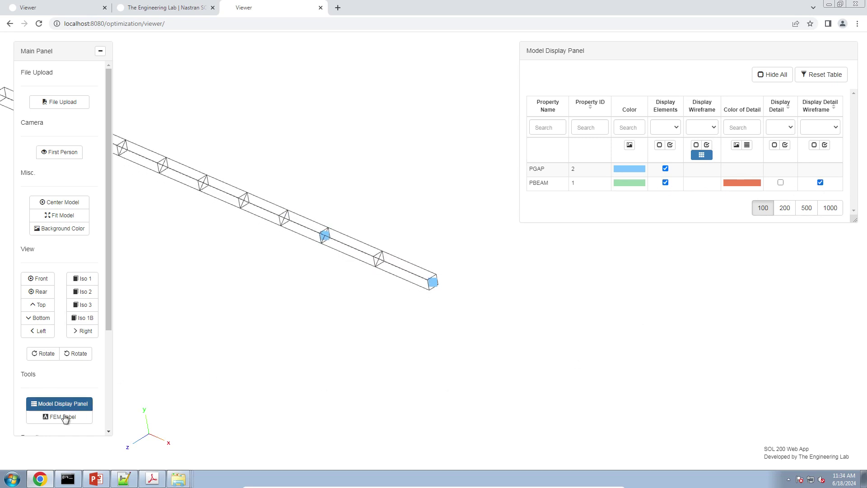
scroll(64, 411, "down", 2)
Step: In the results panel, choose FX, SFY and SFZ as the plotted force fields
left_click(64, 376)
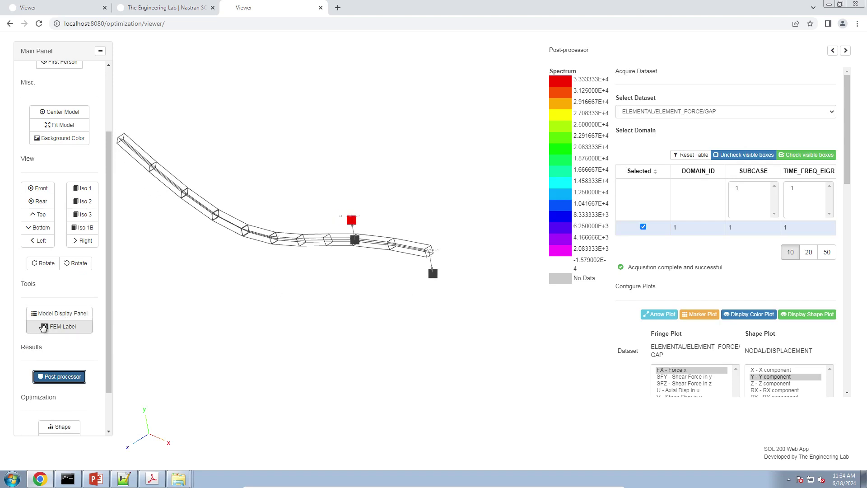
scroll(364, 247, "up", 3)
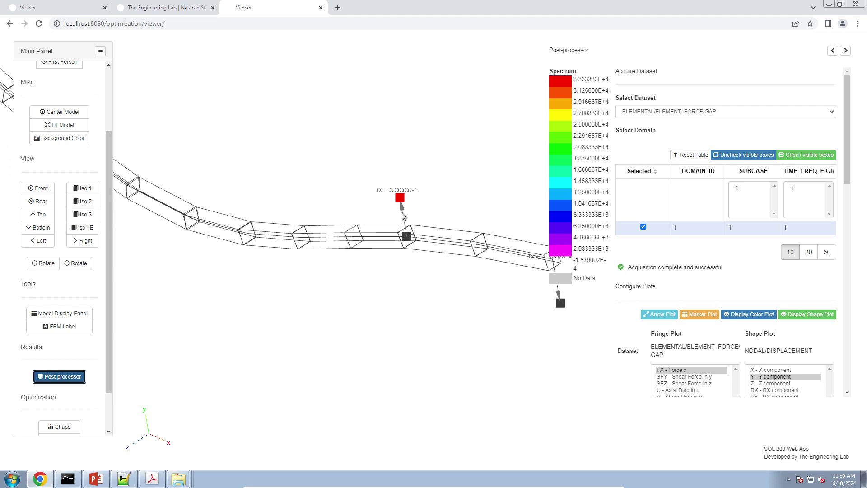
scroll(436, 296, "up", 5)
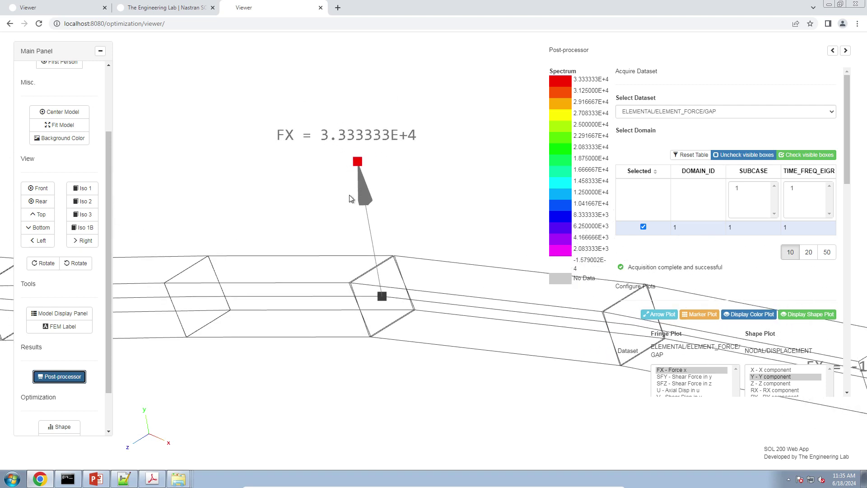
scroll(465, 293, "down", 5)
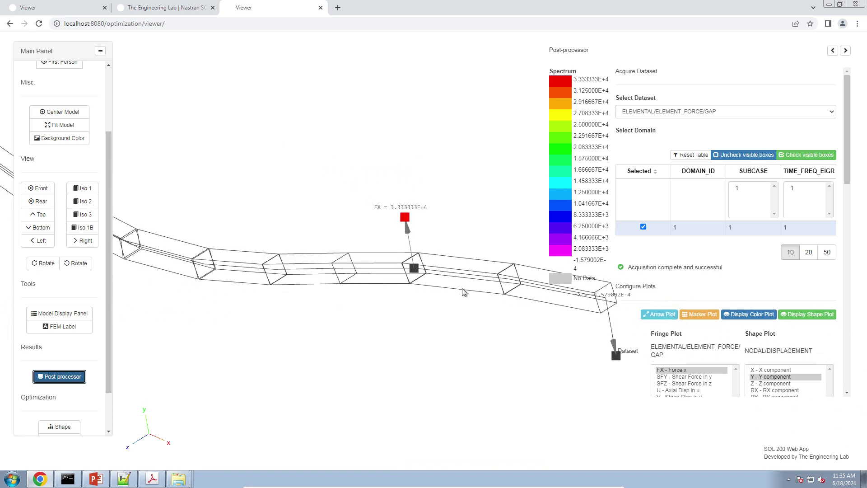
scroll(727, 357, "down", 3)
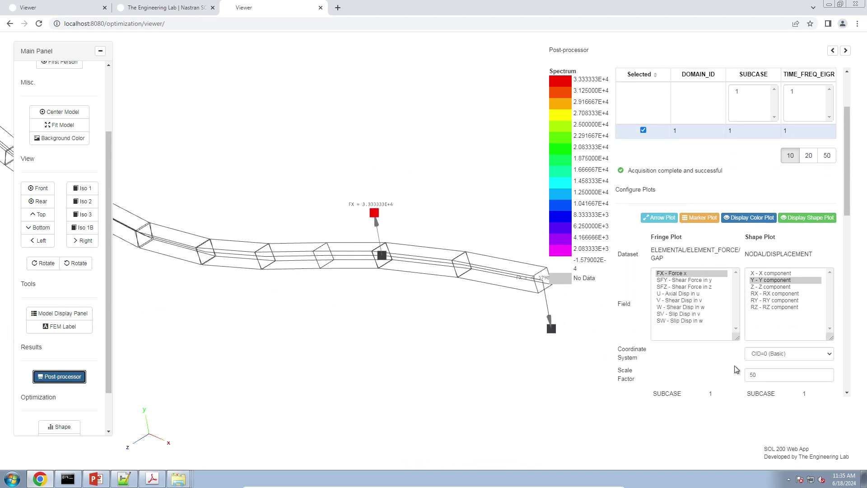
left_click_drag(690, 248, 688, 235)
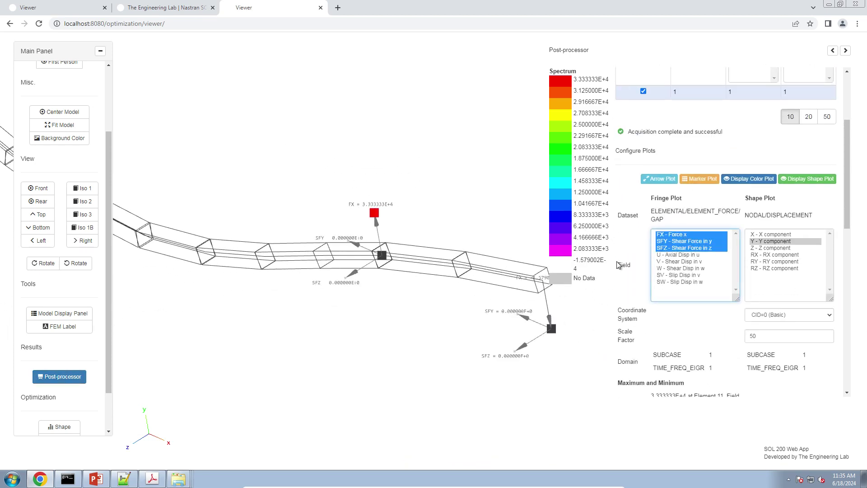
Step: Turn off the displacement shape plot and view the beam from the front
left_click_drag(449, 341, 505, 324)
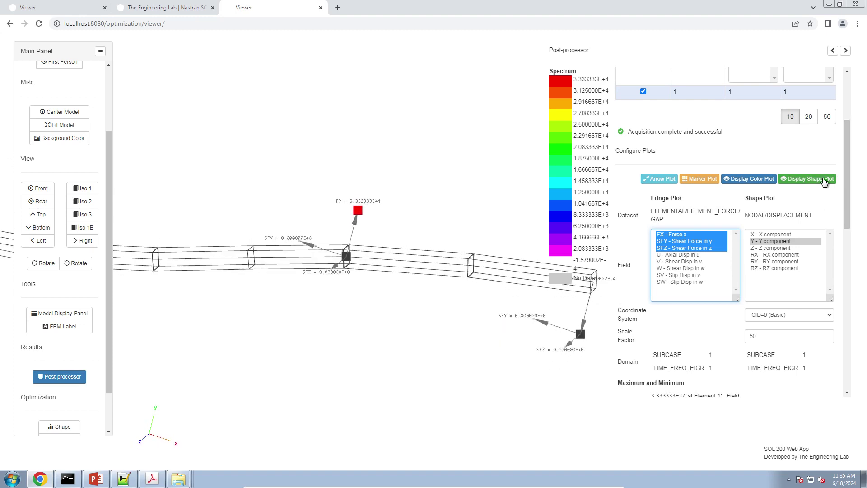
left_click(823, 179)
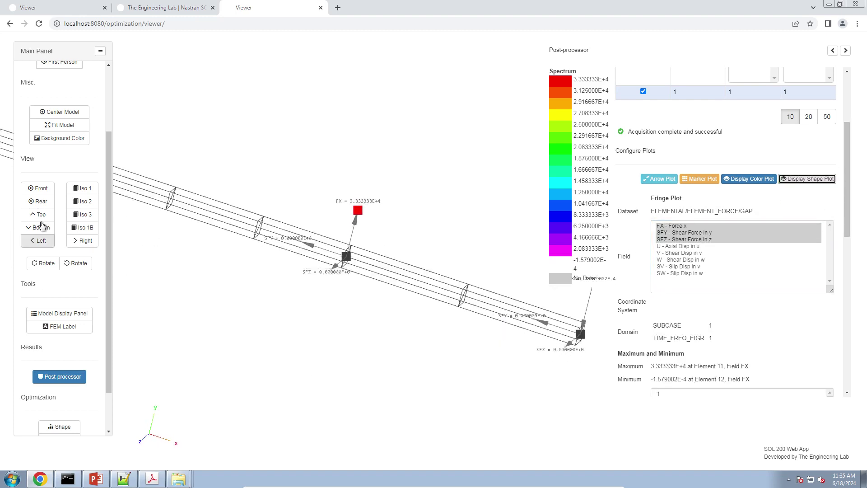
left_click(38, 188)
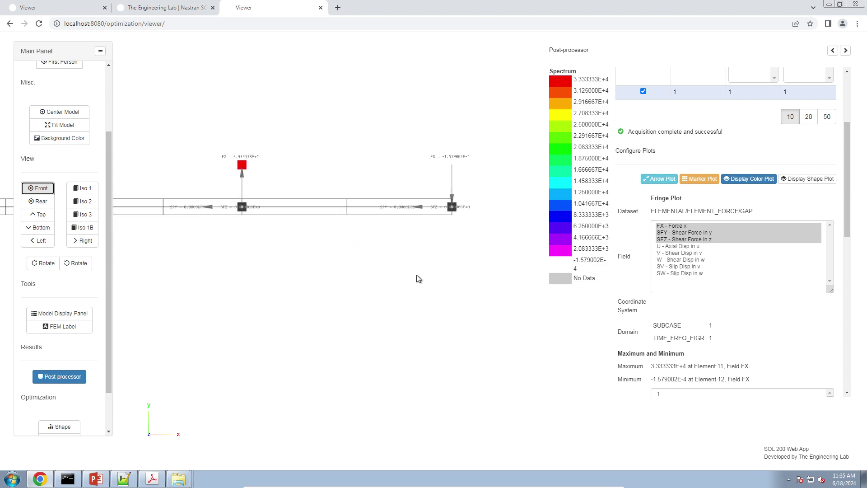
Step: Label the maximum FX (Element 11) and minimum FX (Element 12) values on the model
scroll(654, 338, "down", 2)
scroll(654, 337, "down", 1)
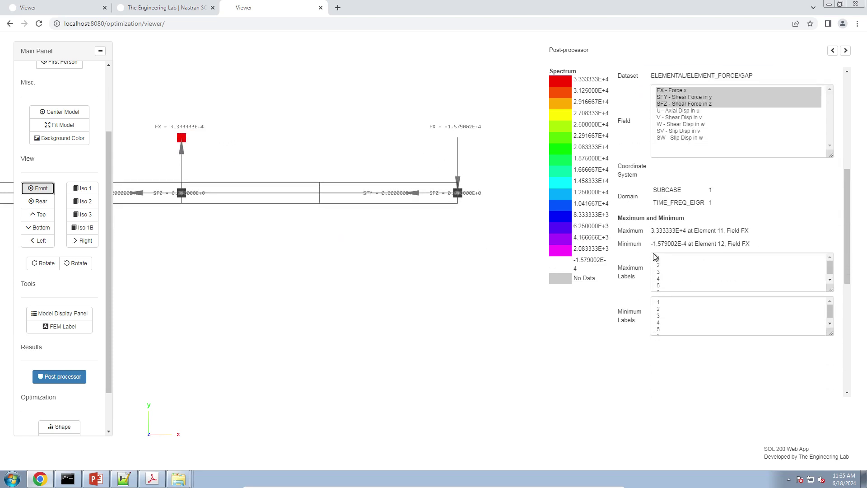
left_click(657, 259)
left_click(670, 300)
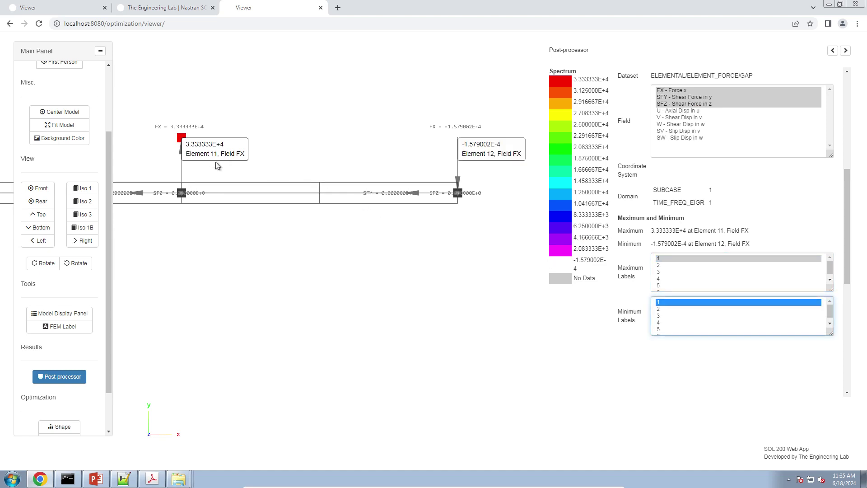
Step: Pan, zoom and orbit the view to inspect the labels on Elements 11 and 12
right_click_drag(211, 223, 288, 263)
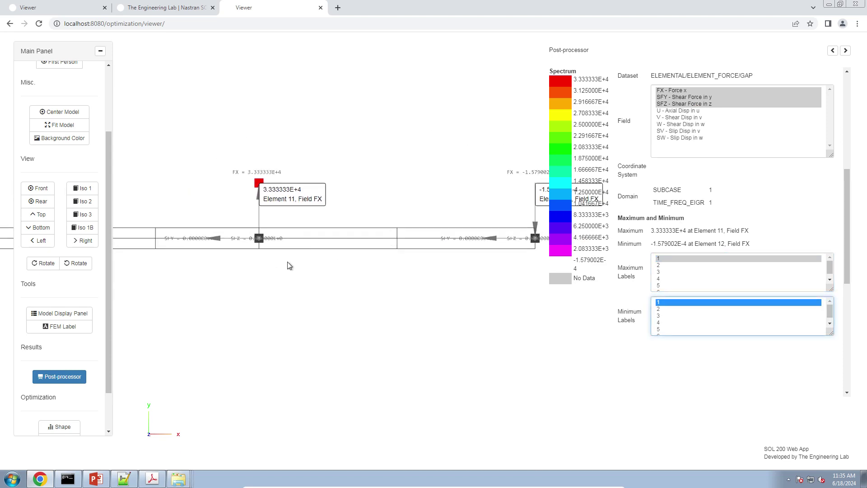
scroll(254, 189, "up", 5)
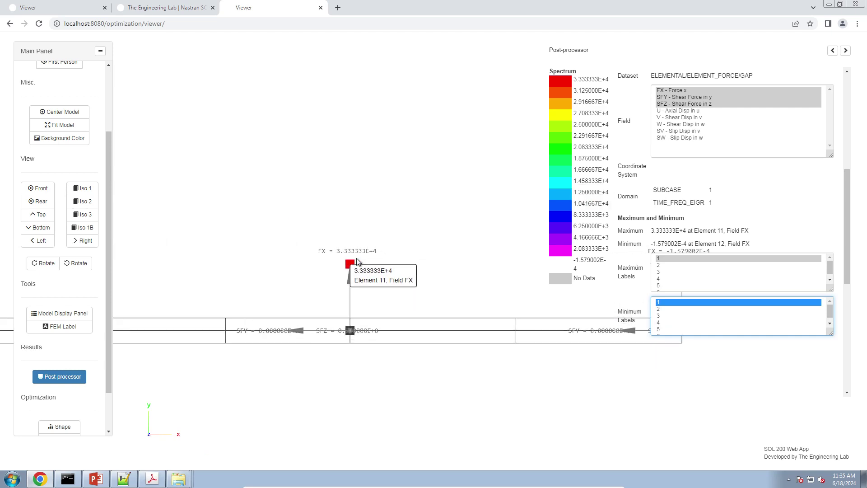
left_click_drag(371, 205, 366, 257)
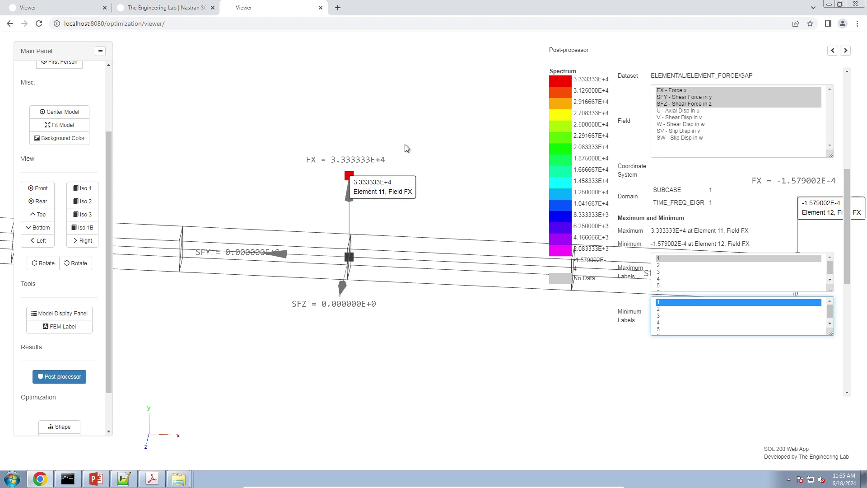
scroll(313, 363, "down", 5)
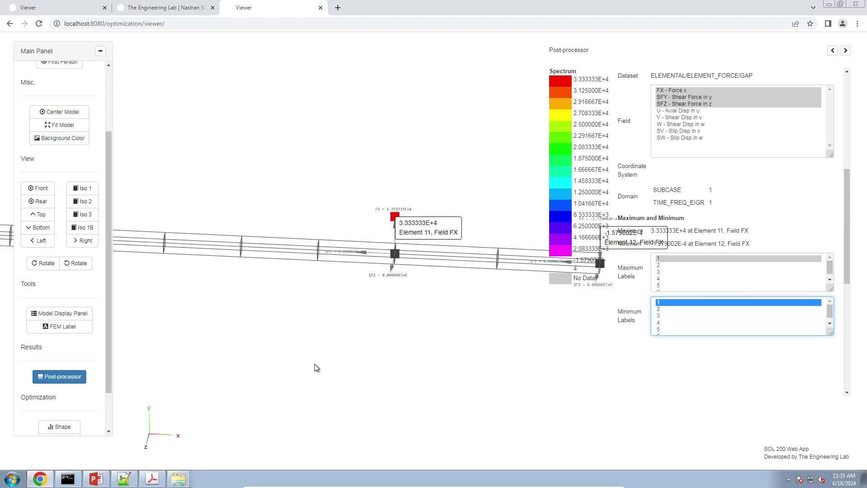
right_click_drag(376, 322, 261, 297)
scroll(397, 261, "up", 5)
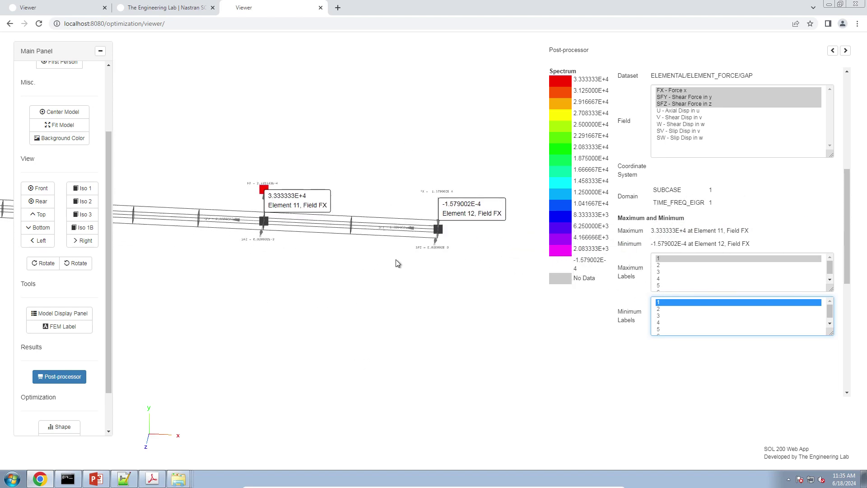
right_click_drag(366, 319, 350, 343)
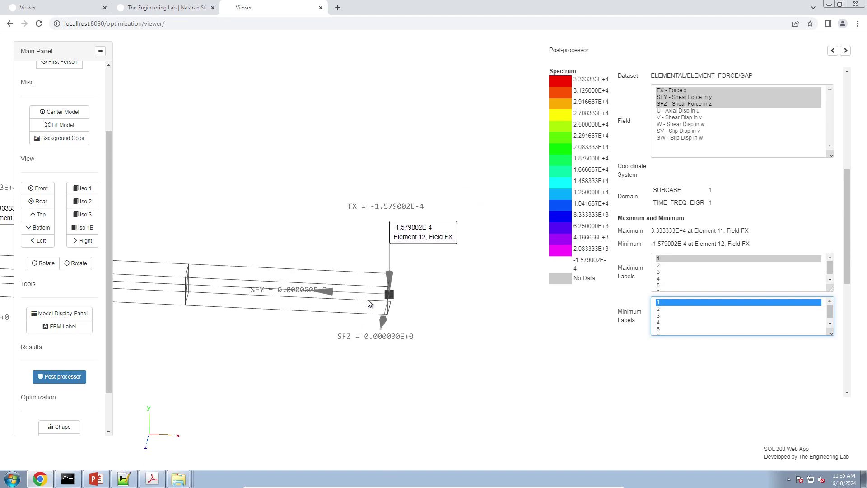
scroll(383, 280, "up", 2)
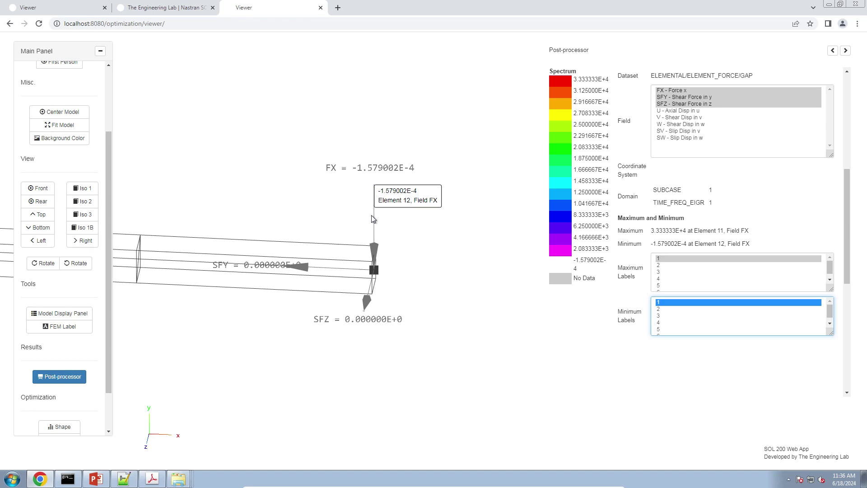
scroll(372, 219, "down", 3)
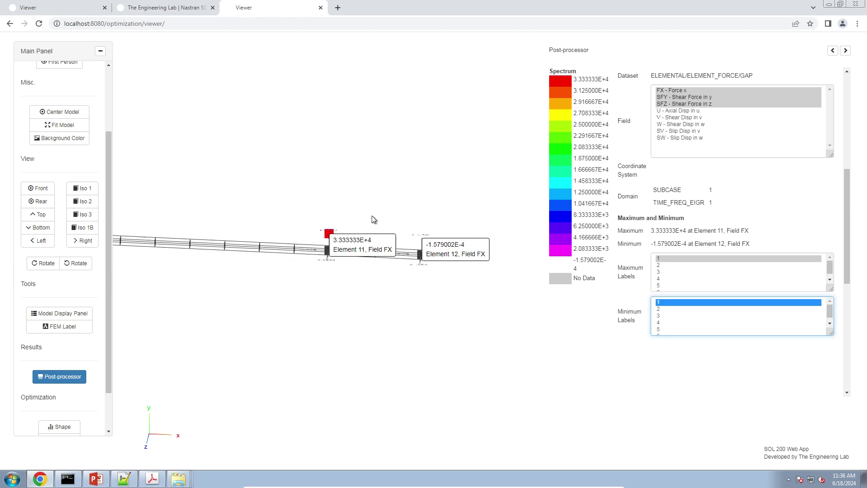
scroll(373, 219, "up", 5)
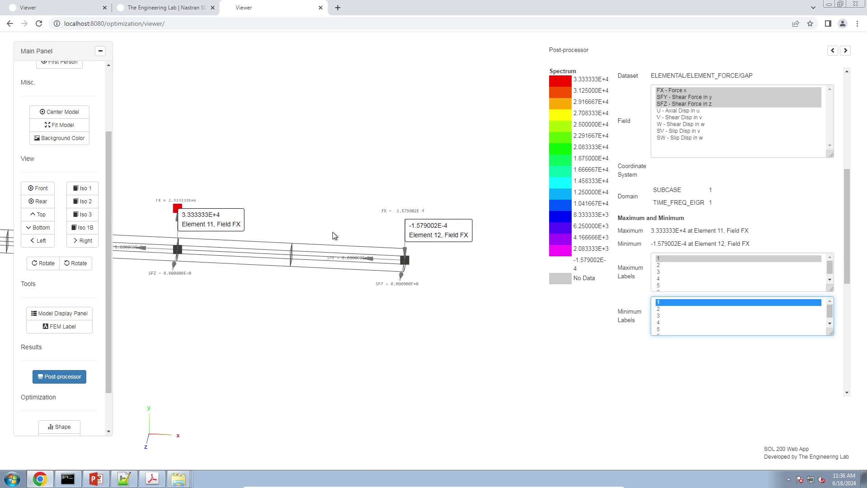
left_click_drag(334, 235, 252, 246)
scroll(50, 195, "up", 2)
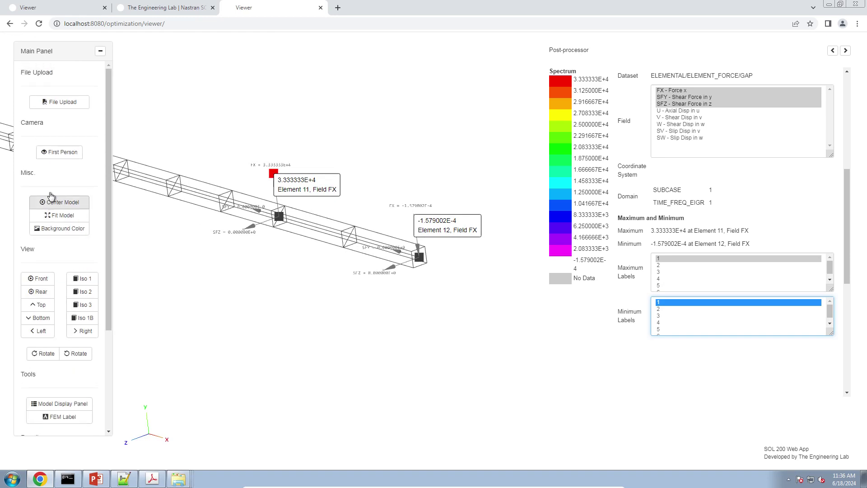
Step: Enter first-person camera mode and fly along the beam toward the gap box with WASD/QE
left_click(55, 152)
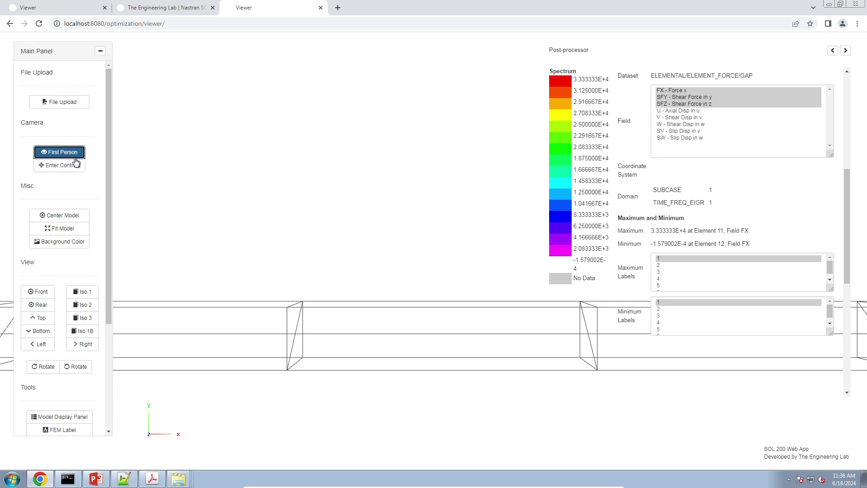
left_click(74, 168)
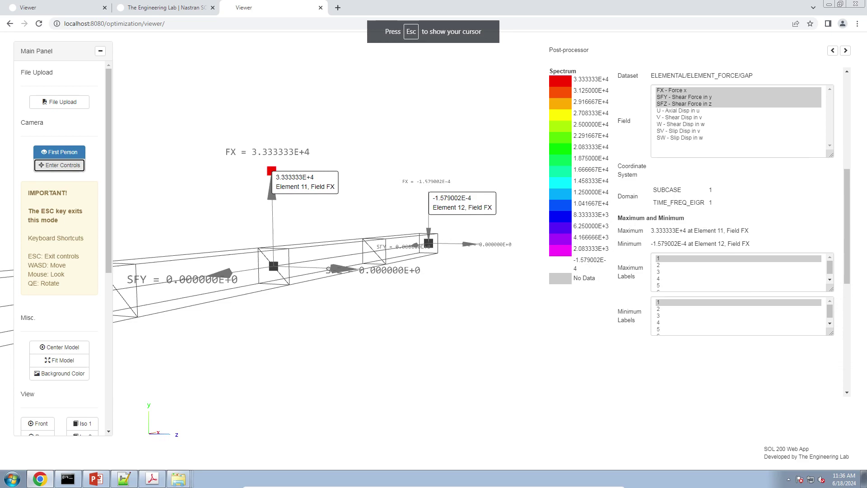
key("q")
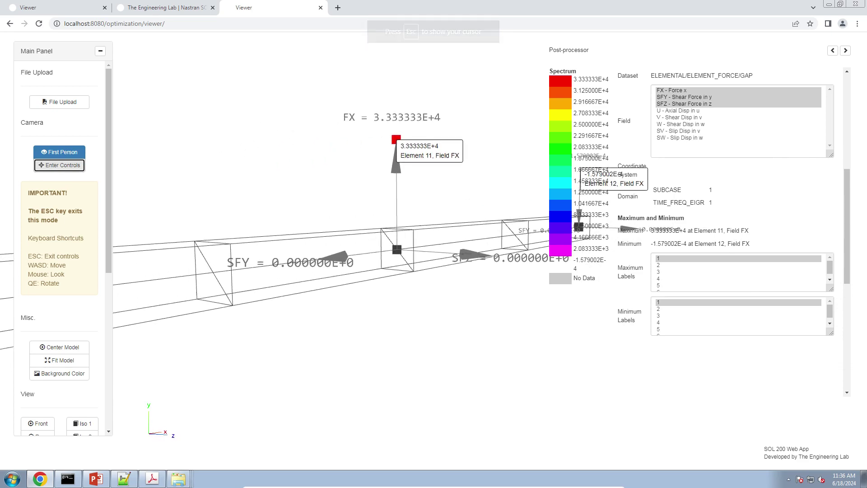
key("w")
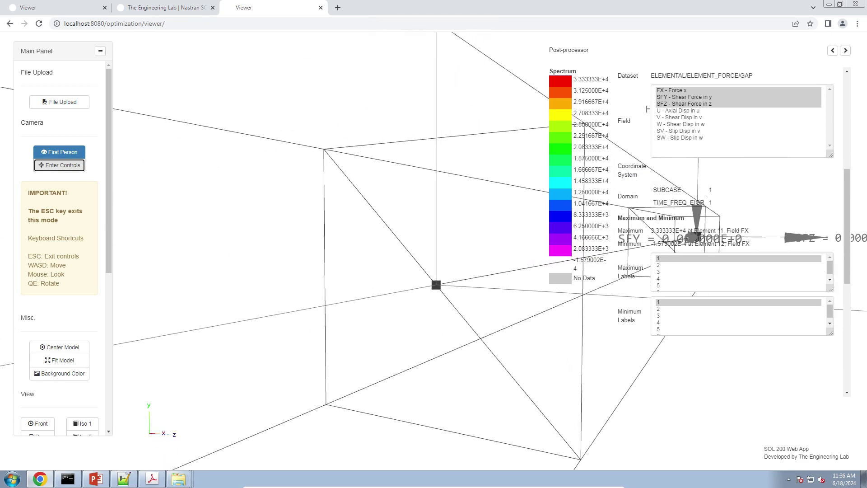
key("s")
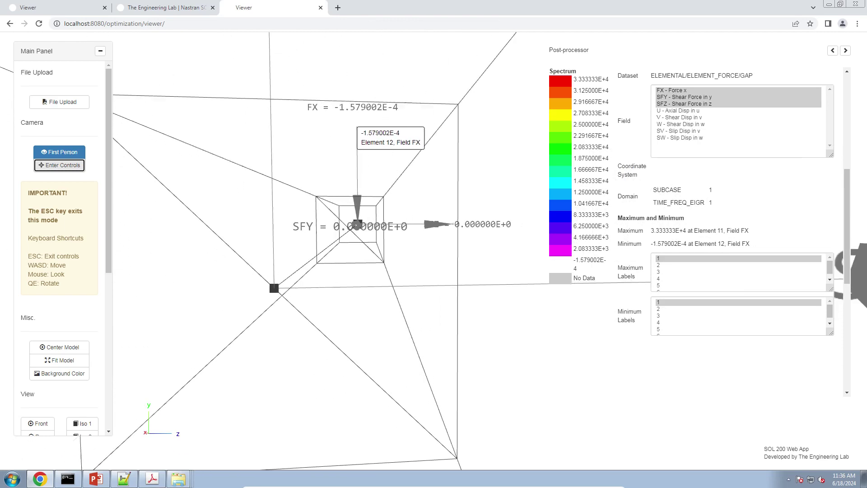
key("a")
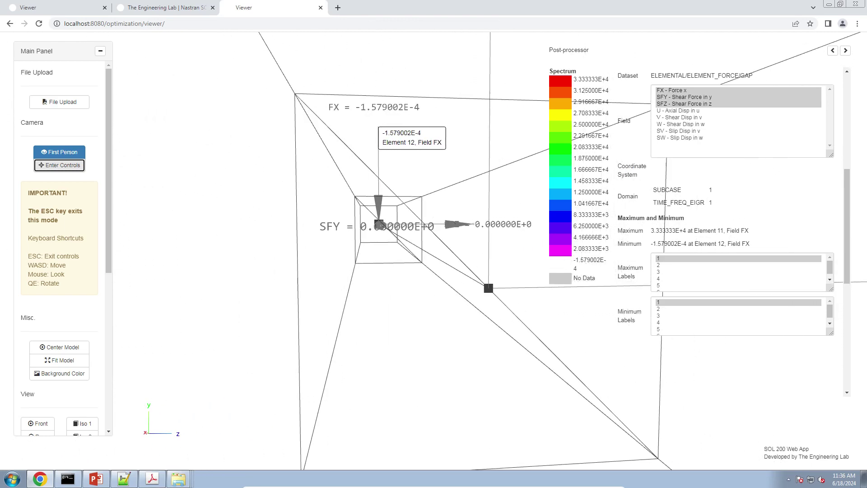
key("d")
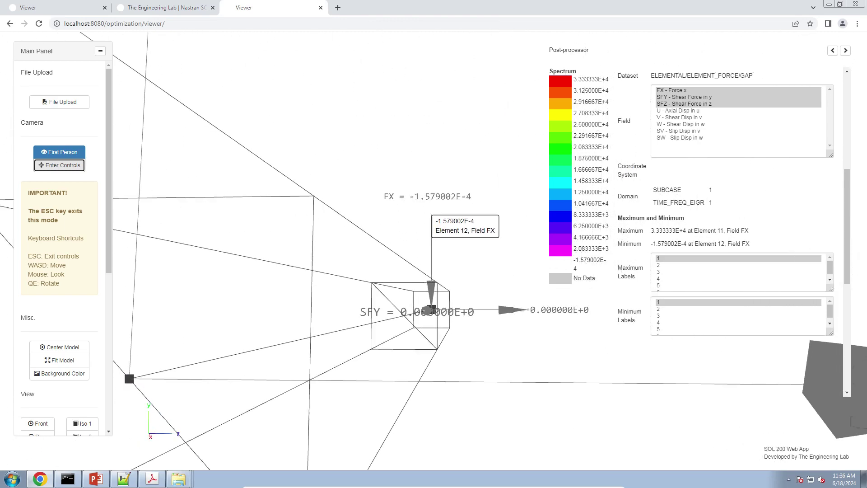
key("q")
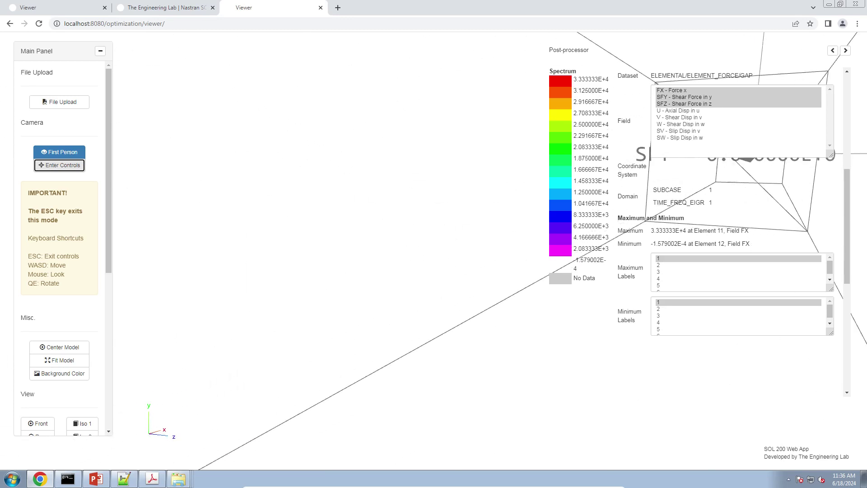
key("e")
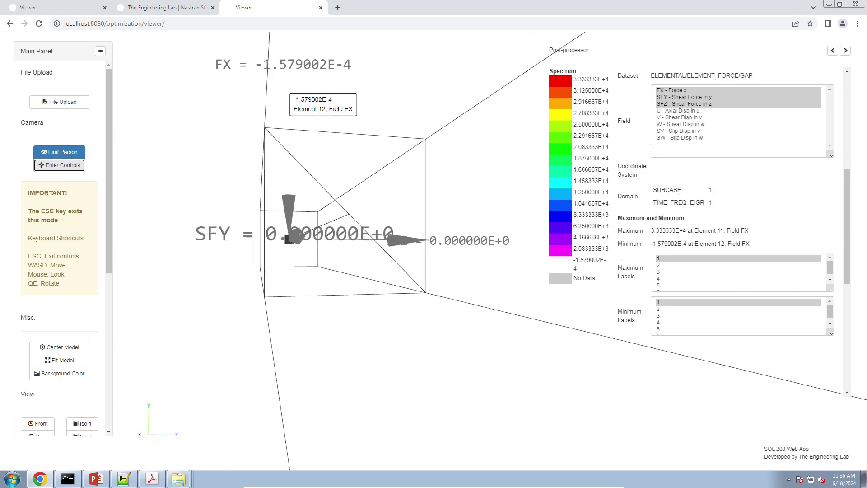
Step: Circle the camera around the labelled gaps, then exit first-person mode to see the whole beam
key("e")
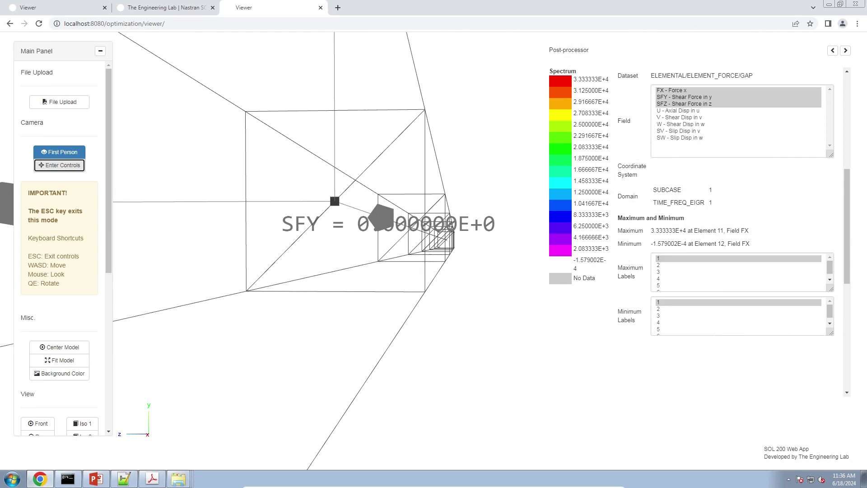
key("e")
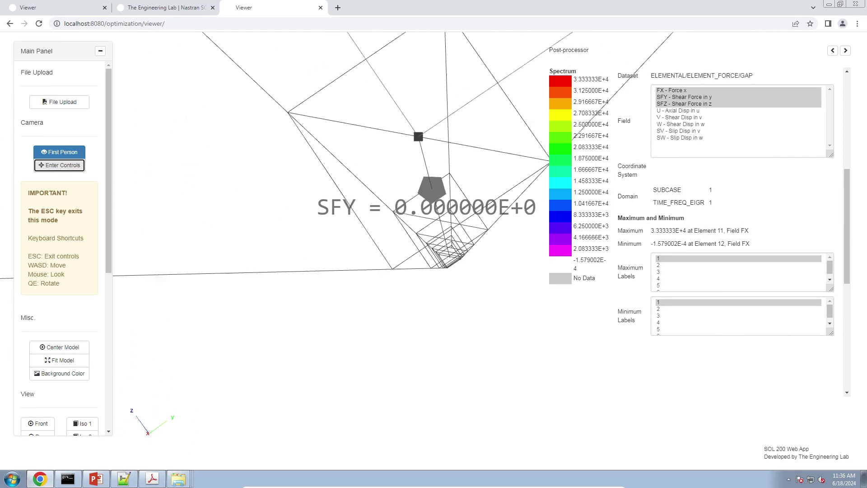
key("e")
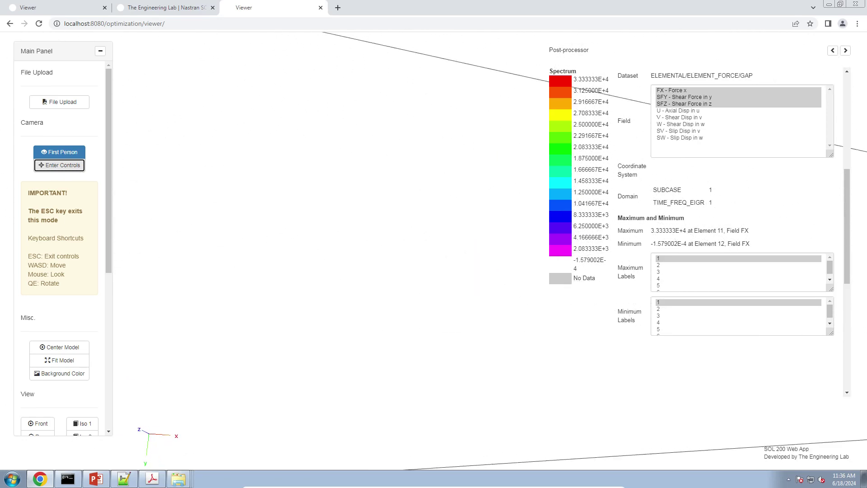
key("e")
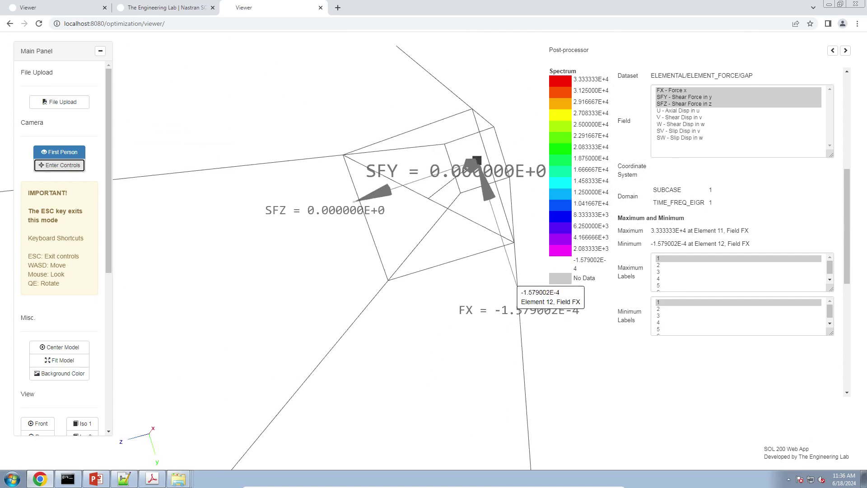
key("e")
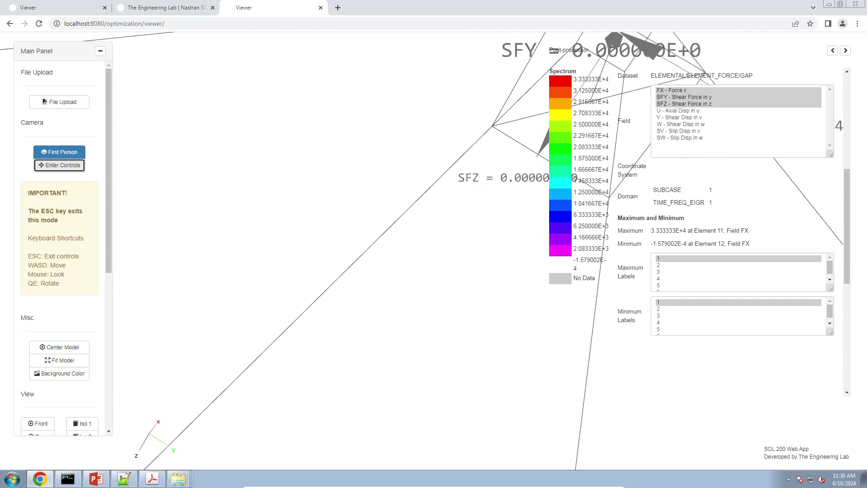
key("e")
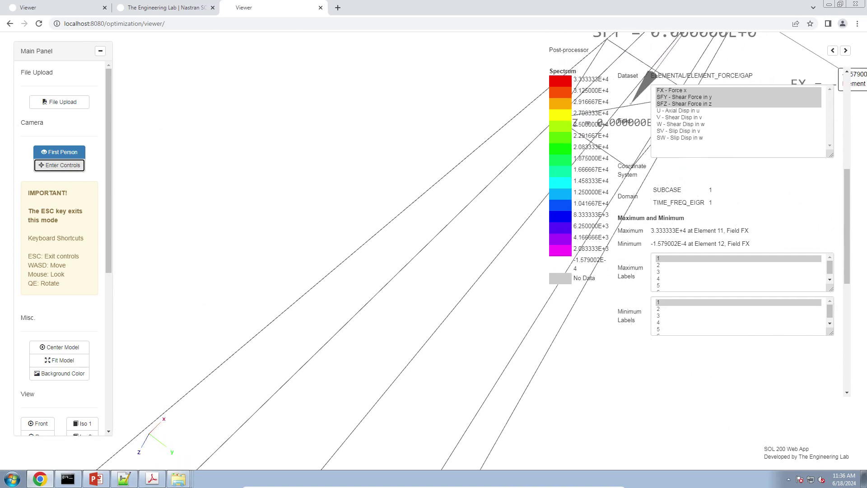
key("s")
key("Escape")
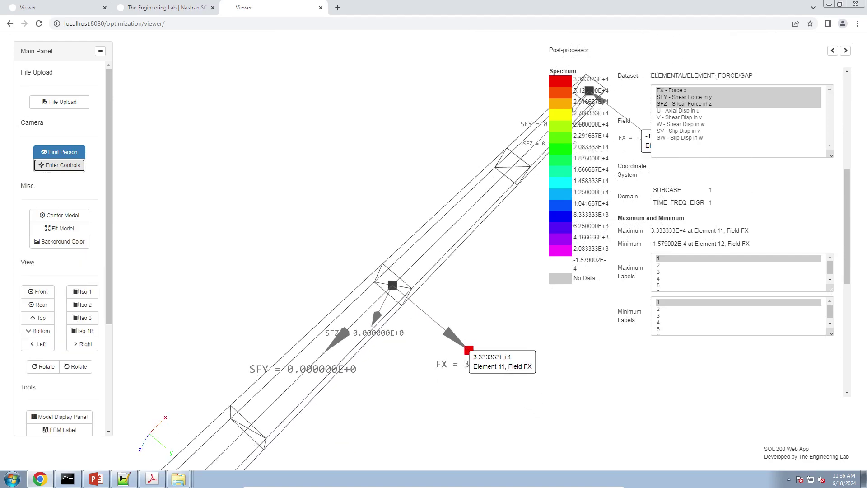
key("q")
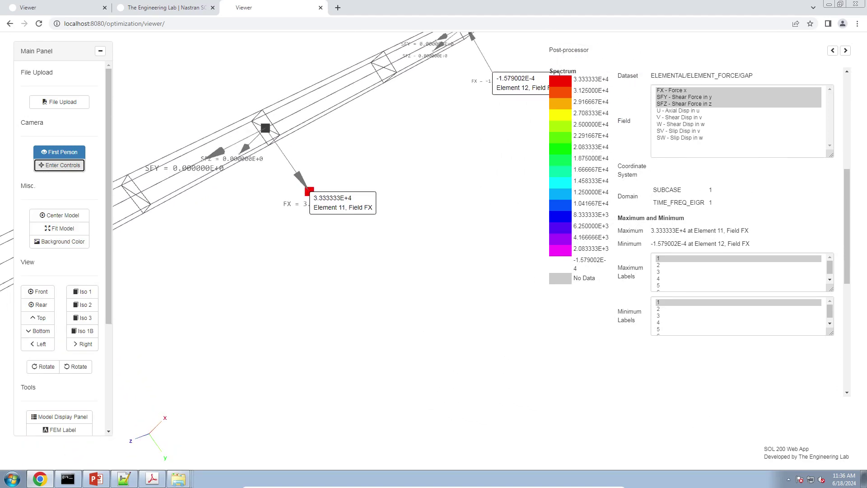
key("Escape")
left_click(72, 152)
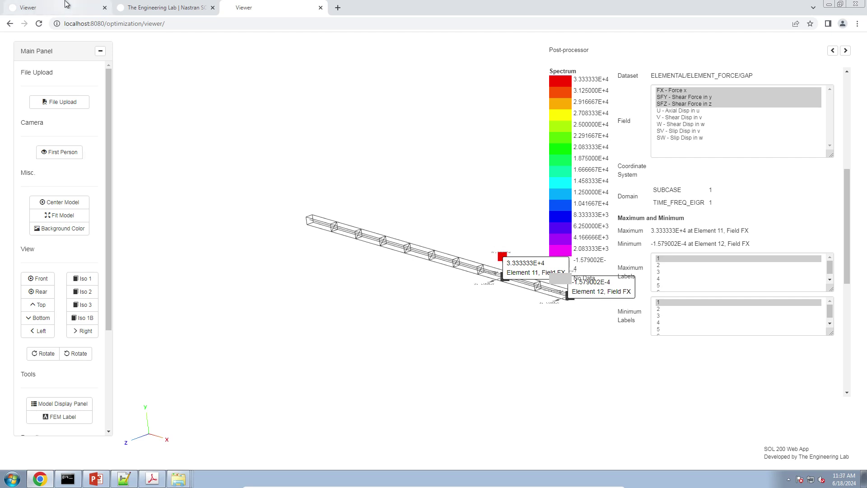
Step: In a new tab, upload prob013.h5 to HDF5 Explorer and show the BEAM force table
left_click(338, 7)
left_click(349, 213)
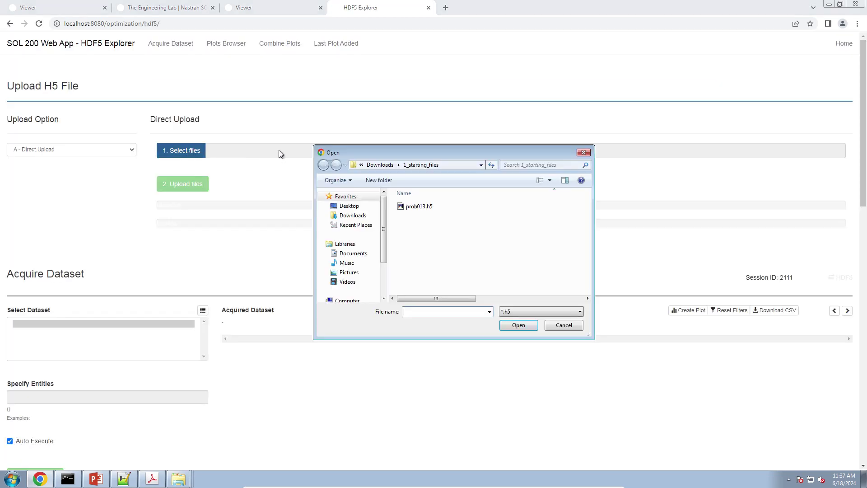
double_click(457, 207)
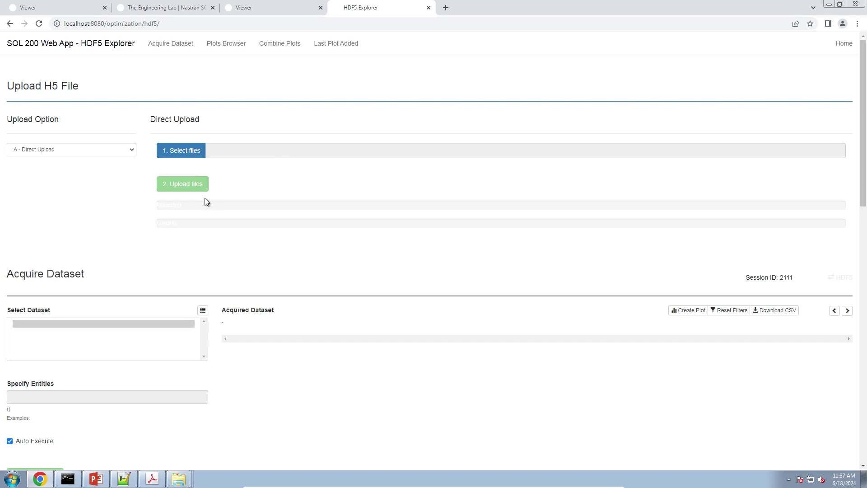
left_click(201, 186)
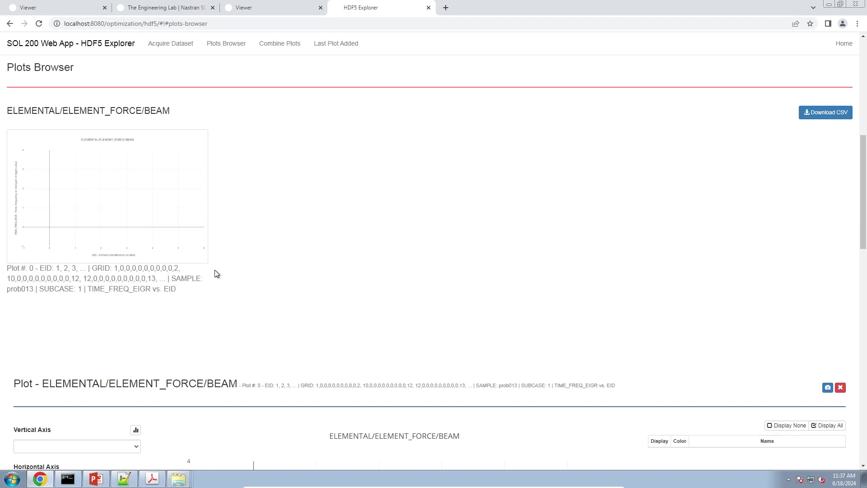
scroll(216, 272, "up", 8)
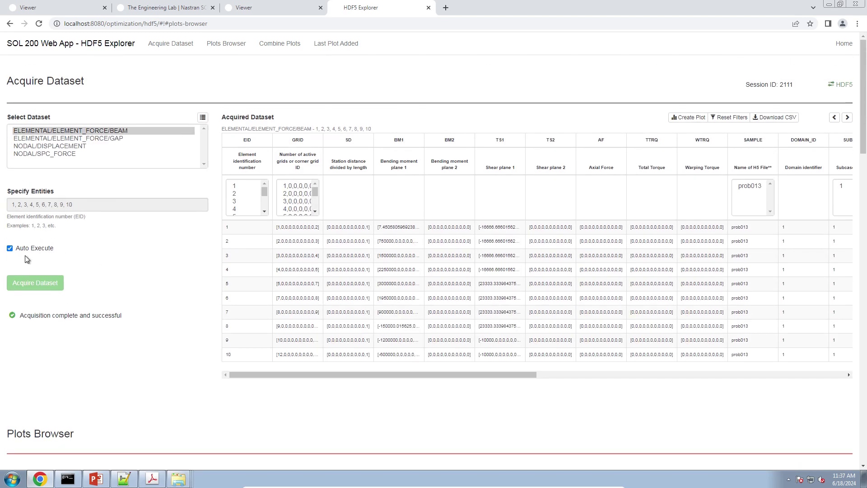
Step: With Auto Execute off, acquire ELEMENTAL/ELEMENT_FORCE/GAP for ALL elements and download it as CSV
left_click(33, 249)
left_click(74, 139)
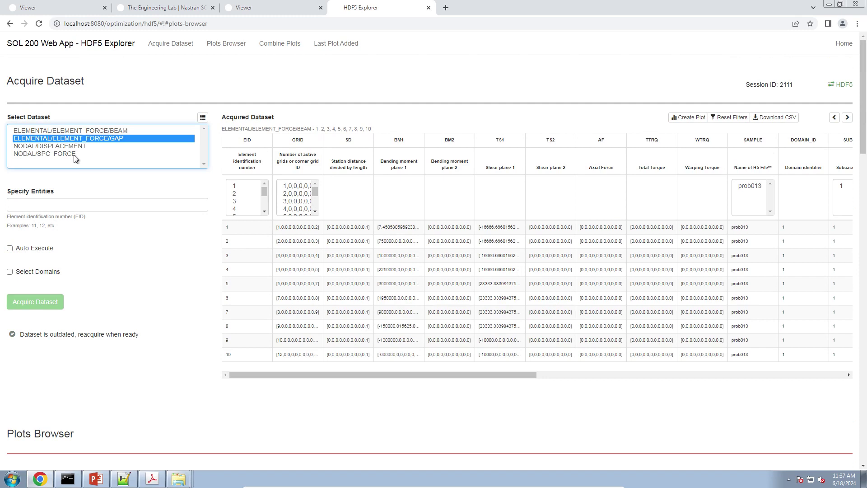
left_click(83, 202)
type("ALL")
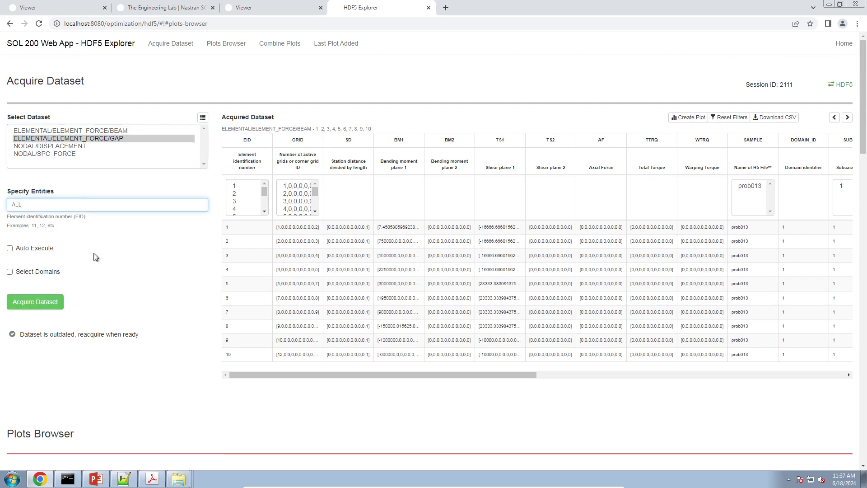
left_click(35, 302)
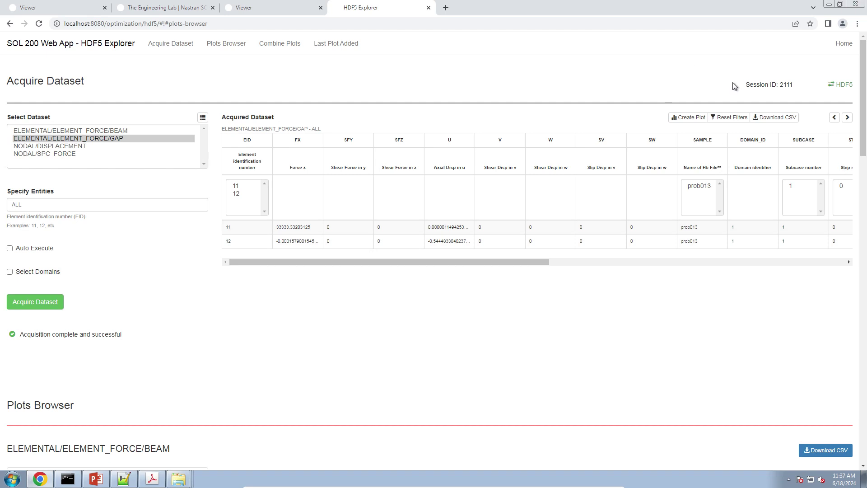
left_click(768, 118)
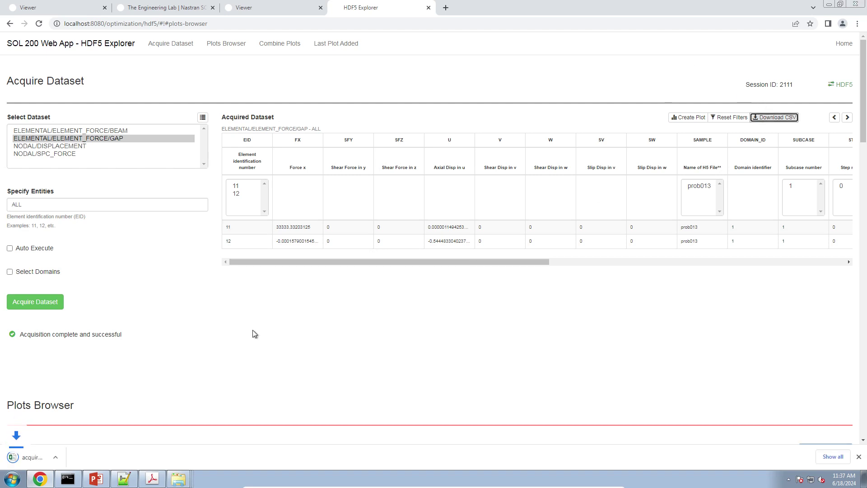
Step: Open acquired_dataset.csv in Excel to review elements 11 and 12, then return to the browser
left_click(39, 456)
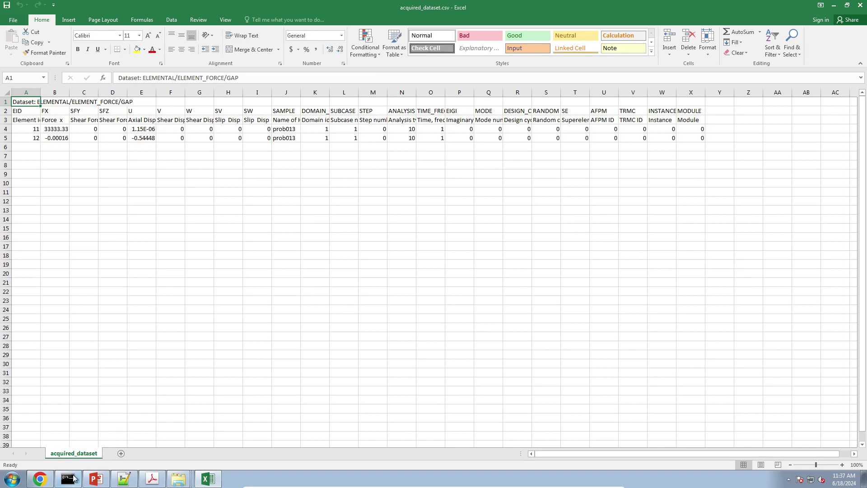
left_click(40, 479)
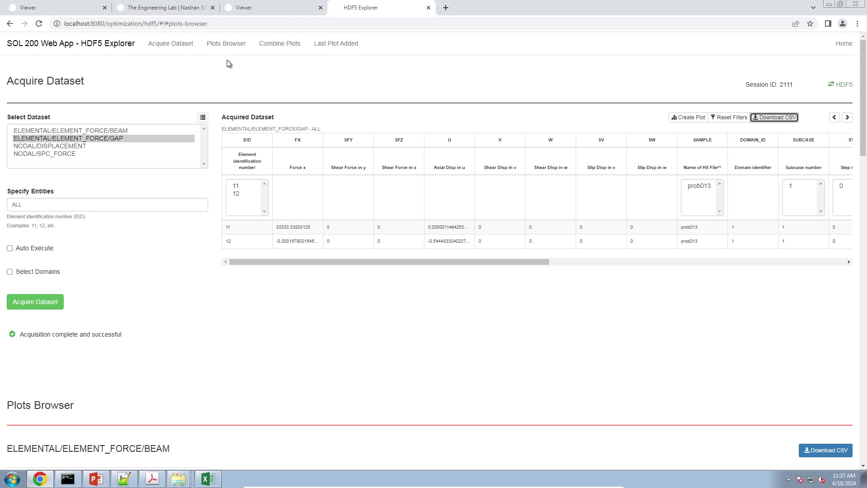
Step: Open the SOL 200 Web App home page from HDF5 Explorer and dismiss the tile's link menu
left_click(241, 5)
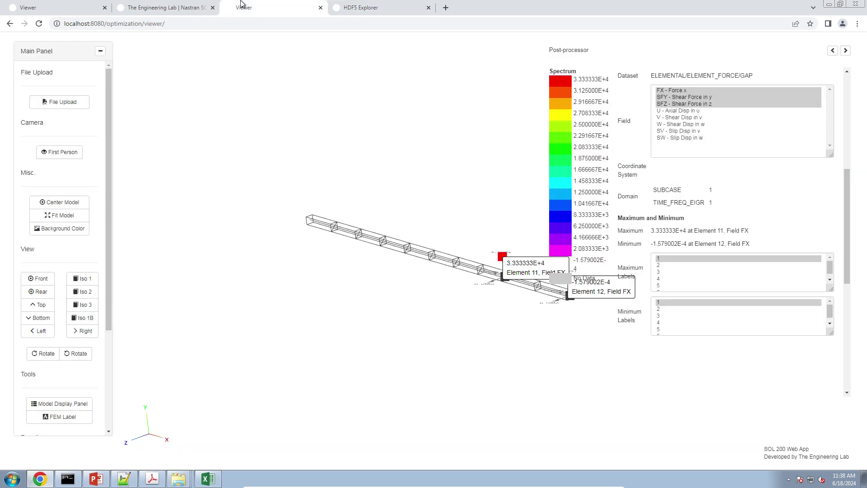
left_click(351, 5)
left_click(853, 55)
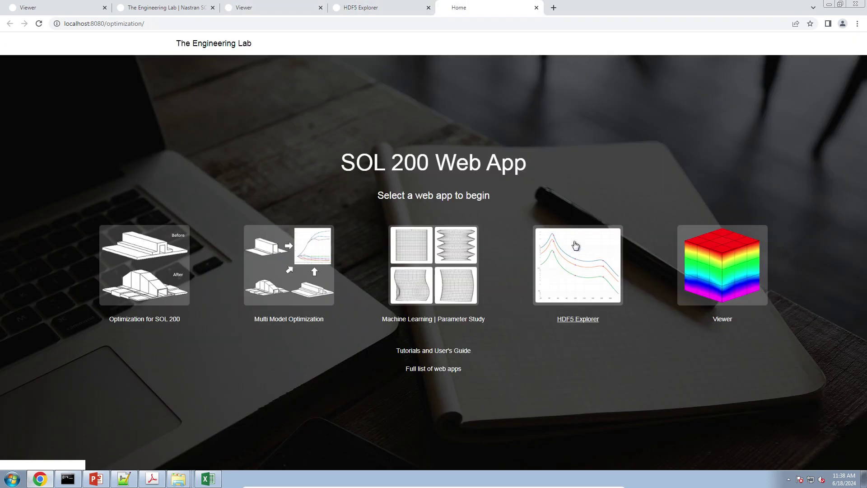
right_click(575, 245)
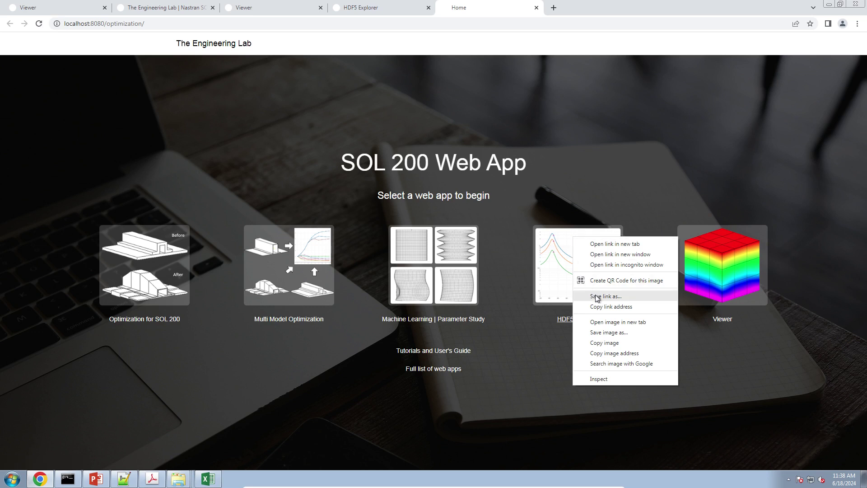
key("Escape")
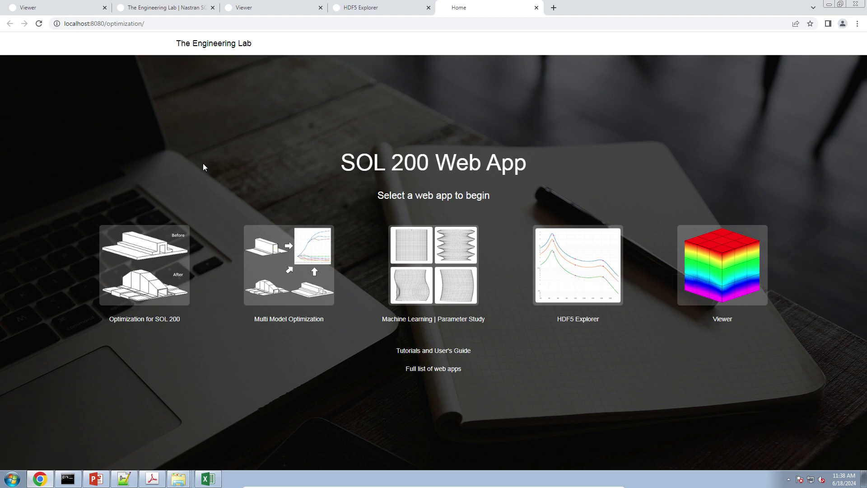
Step: Bring The Engineering Lab | Nastran SOL 200 home page tab to the front
left_click(189, 8)
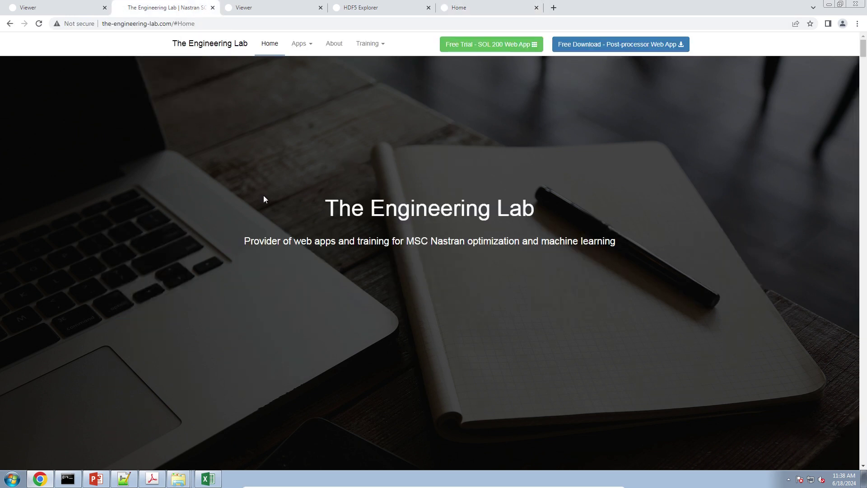